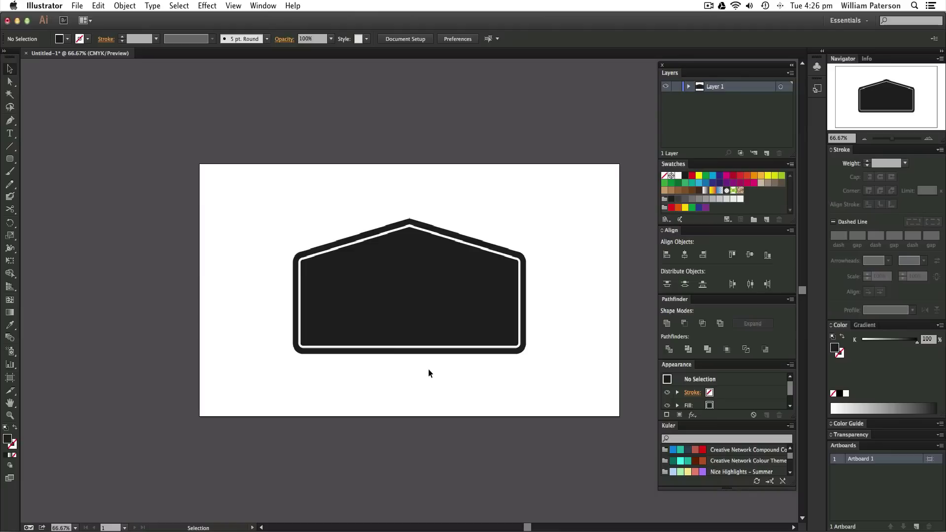
# Examine the finished badge's outer border, white inline and inner dark shape
pyautogui.press('z')
pyautogui.moveTo(578, 179); pyautogui.dragTo(254, 382)
pyautogui.press('v')
pyautogui.press('Tab')
pyautogui.moveTo(403, 157); pyautogui.dragTo(401, 153)
pyautogui.click(437, 114)
pyautogui.click(392, 180)
pyautogui.click(603, 148)
pyautogui.click(499, 259)
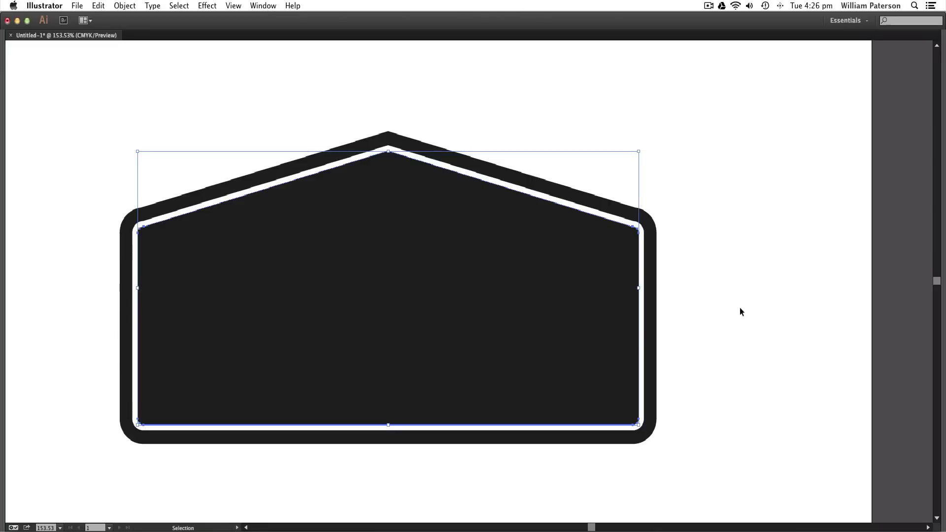
pyautogui.click(700, 236)
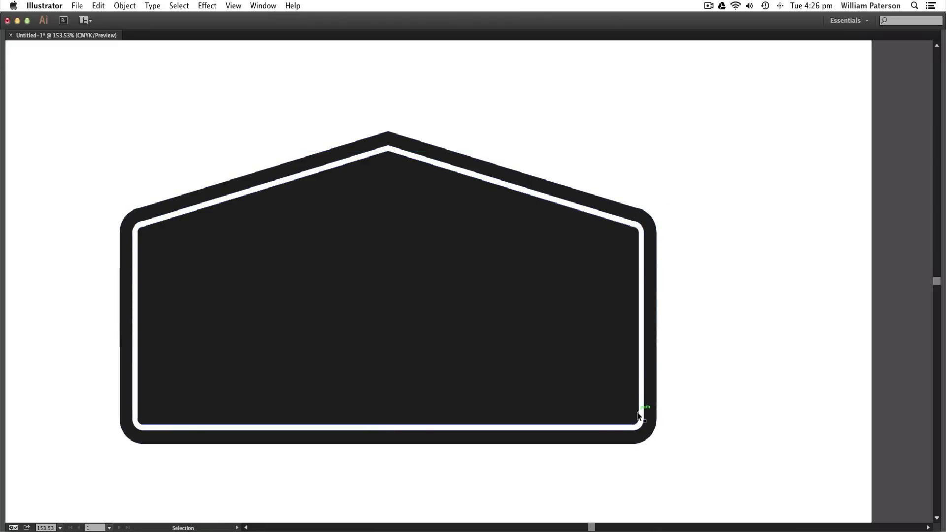
# Inspect the finished badge's peak and sloped upper edges up close
pyautogui.press('a')
pyautogui.press('super+1')
pyautogui.press('super+equal')
pyautogui.moveTo(384, 241); pyautogui.dragTo(591, 177)
pyautogui.press('super+z')
pyautogui.press('v')
pyautogui.click(283, 132)
pyautogui.press('z')
pyautogui.moveTo(229, 139); pyautogui.dragTo(392, 266)
pyautogui.press('v')
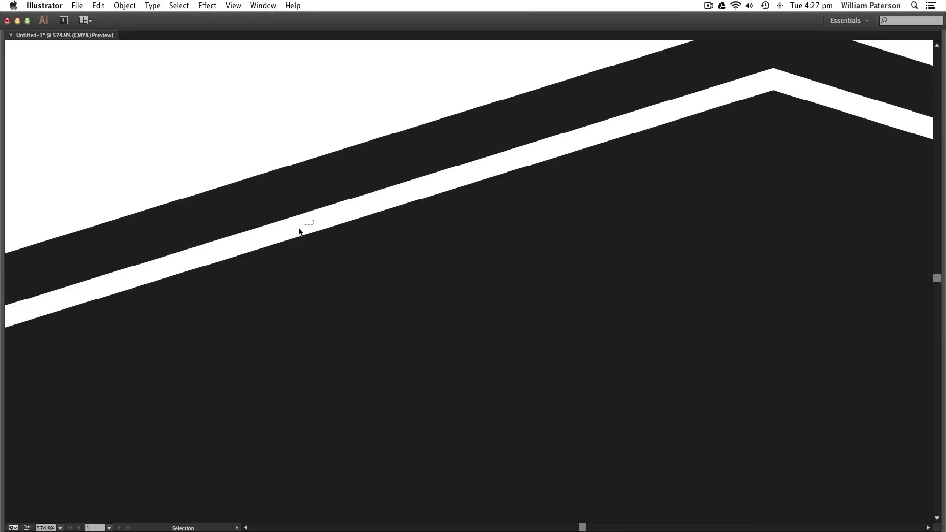
pyautogui.press('a')
pyautogui.press('cmd+0')
pyautogui.press('cmd+1')
pyautogui.press('v')
pyautogui.press('Tab')
pyautogui.press('a')
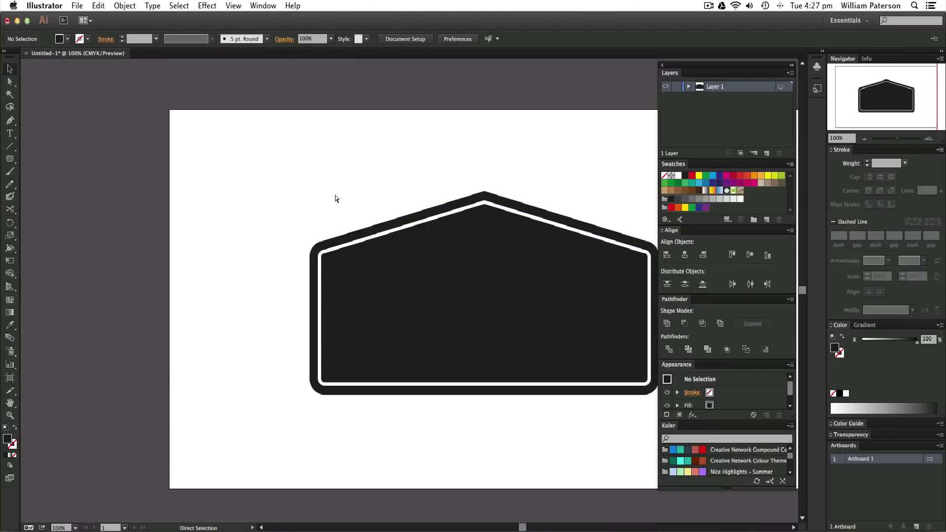
# Add a second artboard beside the finished badge
pyautogui.press('cmd+minus')
pyautogui.hscroll(5, 444, 331)
pyautogui.scroll(-2, 374, 346)
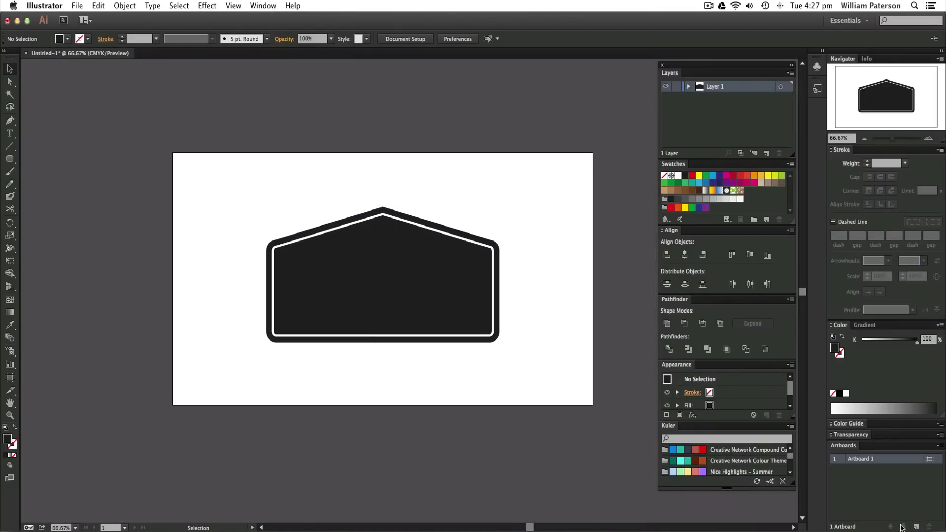
pyautogui.click(916, 527)
pyautogui.moveTo(545, 397); pyautogui.dragTo(99, 407)
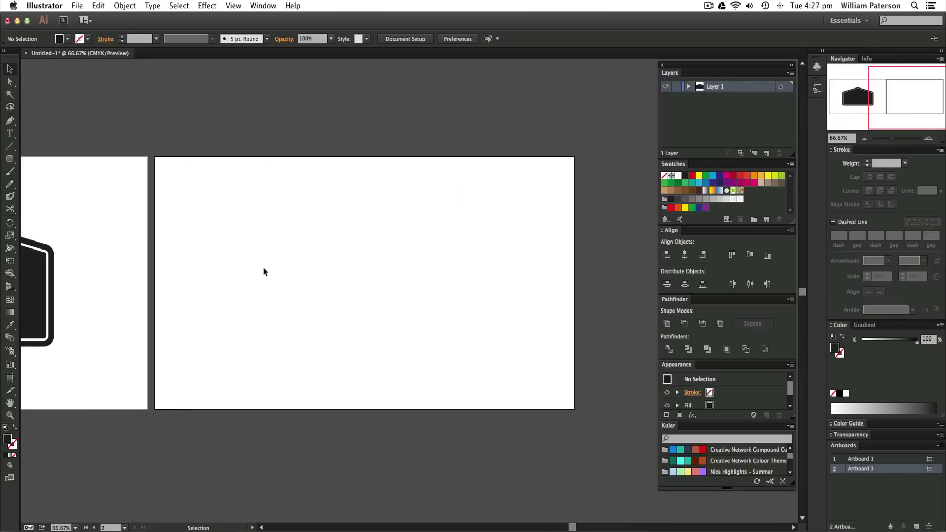
pyautogui.moveTo(34, 299); pyautogui.dragTo(463, 307)
pyautogui.press('super+z')
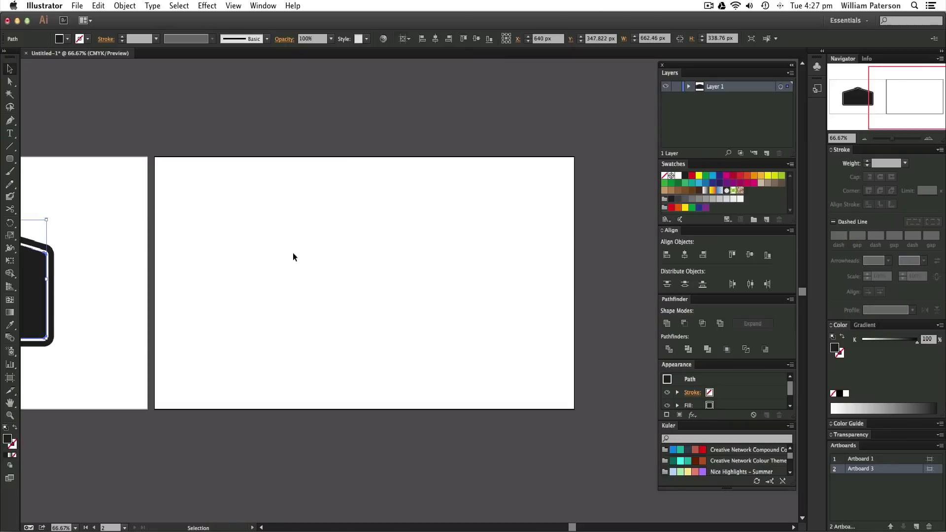
# Draw a dark rectangle about 805 by 271 px in the middle of the new artboard
pyautogui.press('m')
pyautogui.moveTo(232, 245); pyautogui.dragTo(503, 332)
pyautogui.press('v')
pyautogui.click(421, 207)
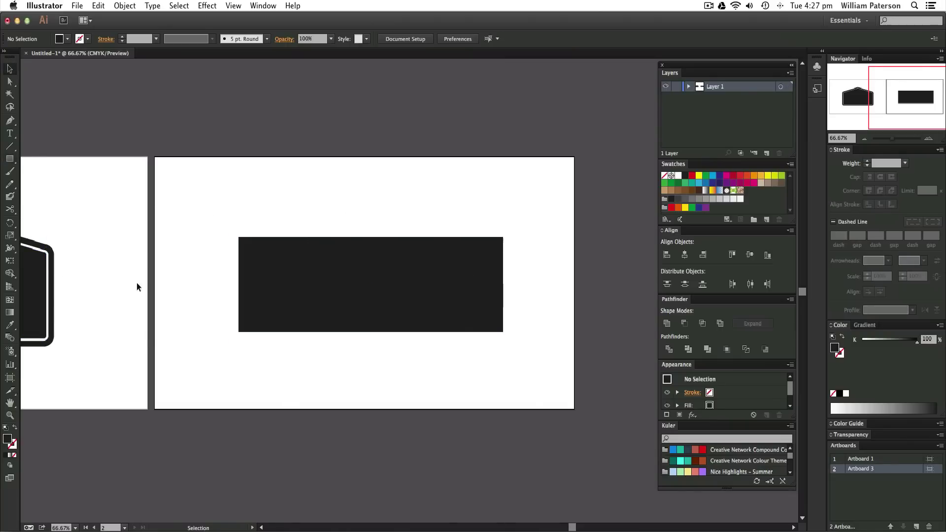
# Add anchor points midway along each side of the rectangle
pyautogui.hscroll(-10, 126, 274)
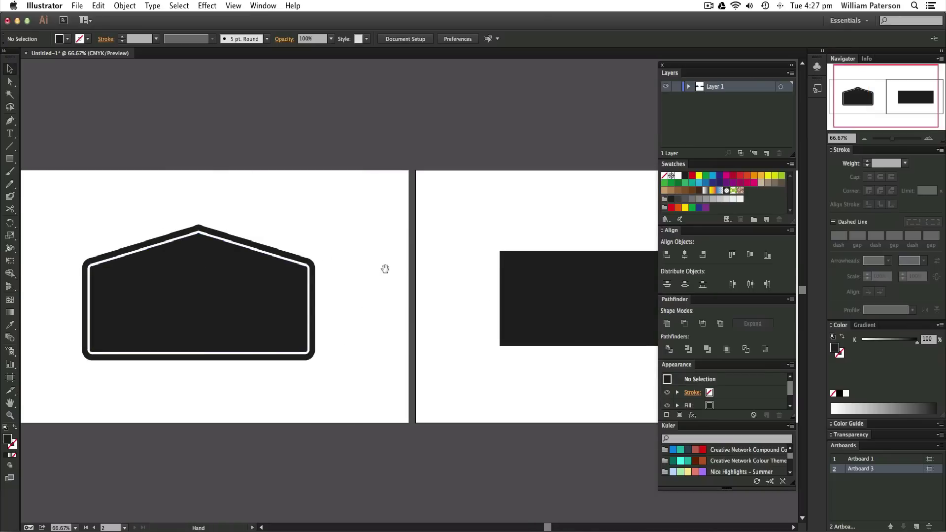
pyautogui.hscroll(10, 321, 251)
pyautogui.moveTo(339, 206); pyautogui.dragTo(299, 345)
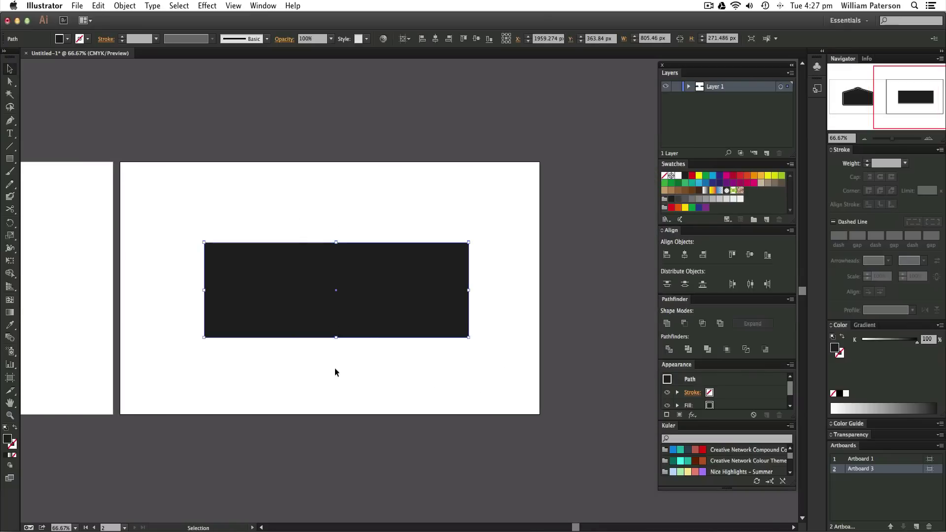
pyautogui.moveTo(476, 197); pyautogui.dragTo(340, 396)
pyautogui.click(125, 6)
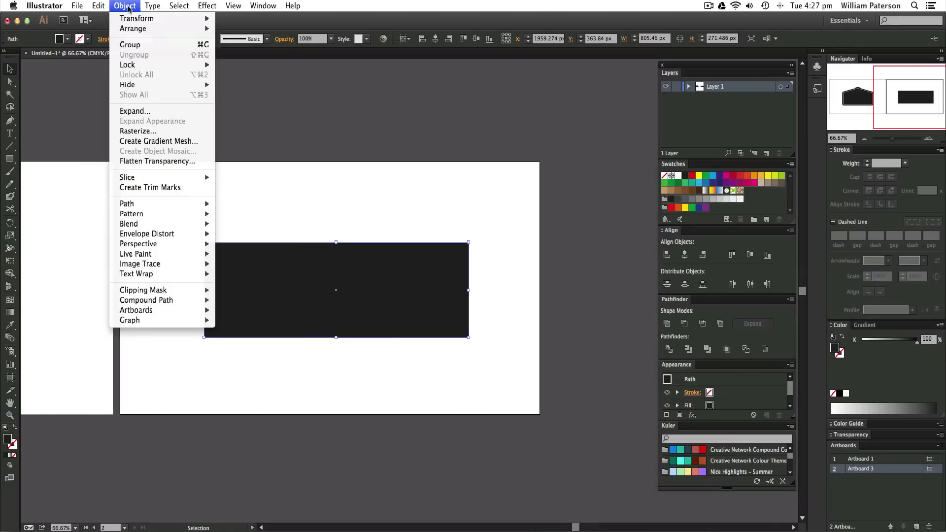
pyautogui.moveTo(178, 204)
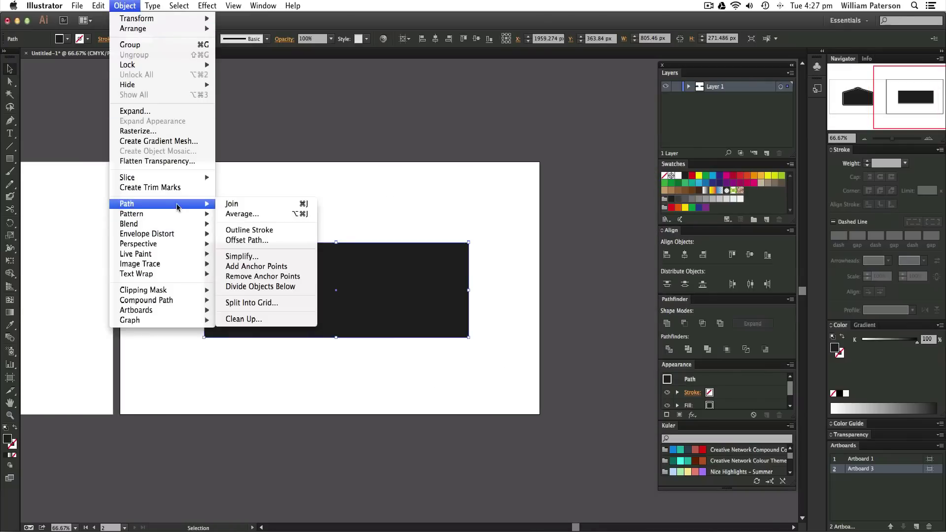
pyautogui.click(308, 268)
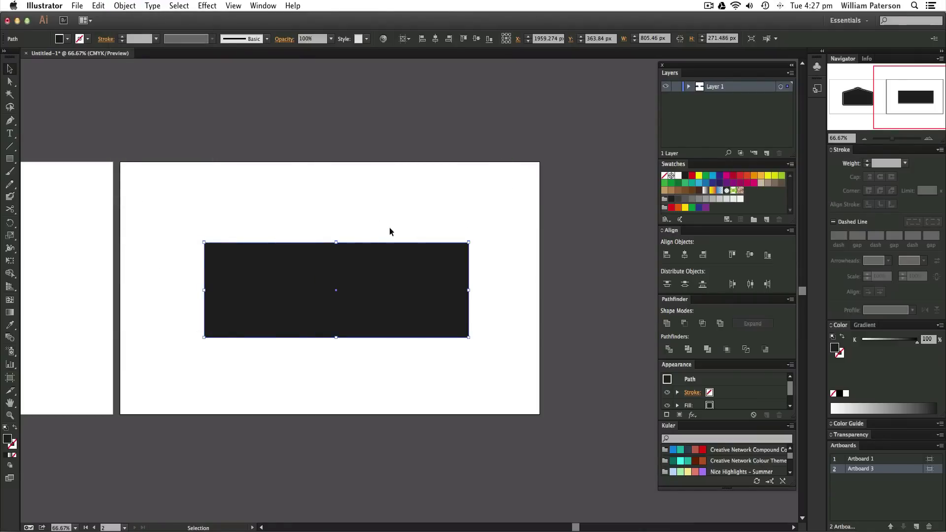
# Inspect the rectangle's added midpoint anchors and review the commands for editing its path
pyautogui.click(404, 215)
pyautogui.press('a')
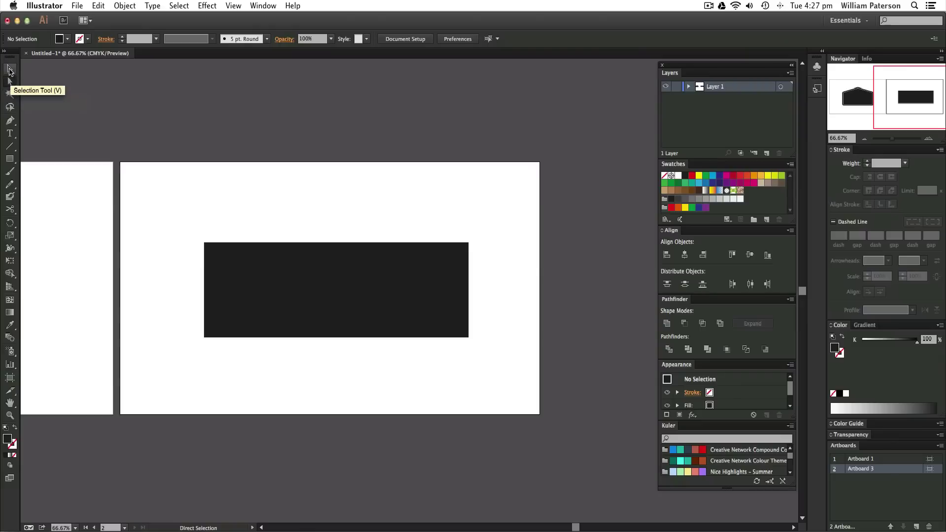
pyautogui.moveTo(355, 215); pyautogui.dragTo(322, 265)
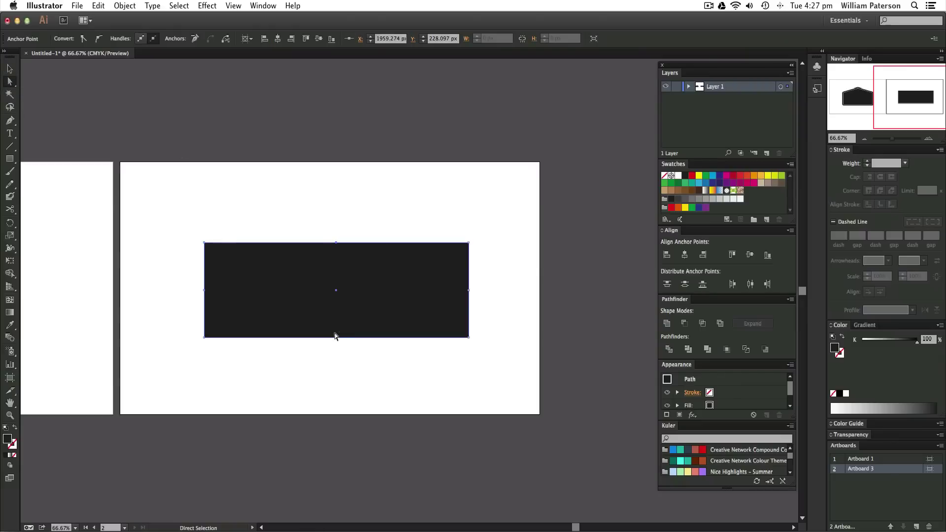
pyautogui.press('v')
pyautogui.moveTo(320, 211); pyautogui.dragTo(295, 307)
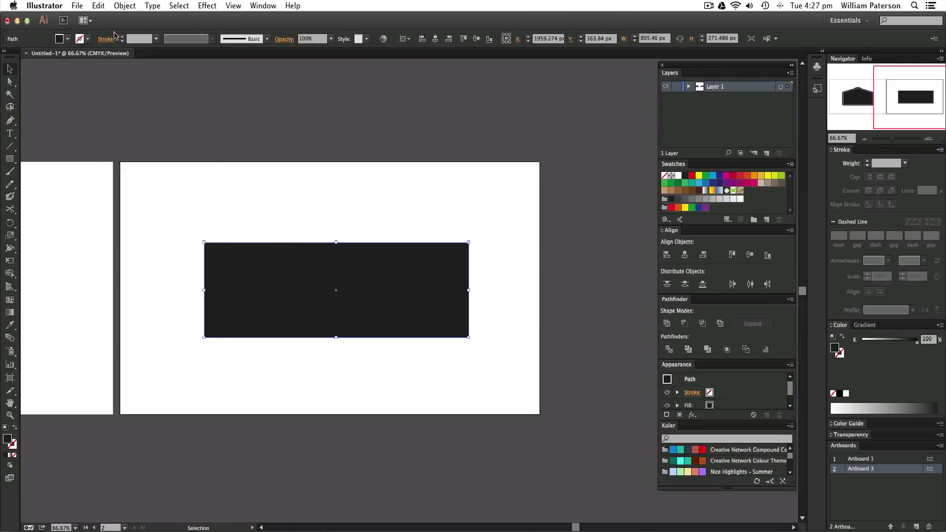
pyautogui.click(125, 6)
pyautogui.moveTo(172, 205)
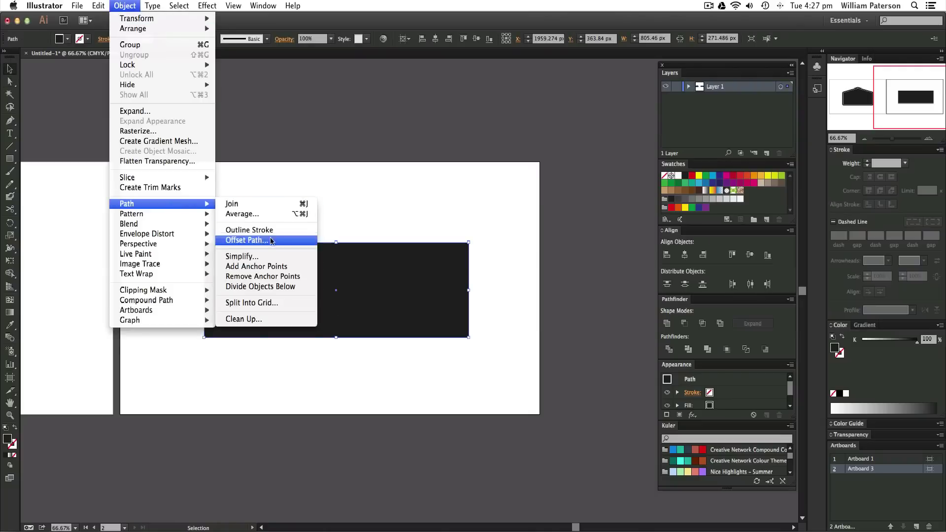
pyautogui.click(264, 268)
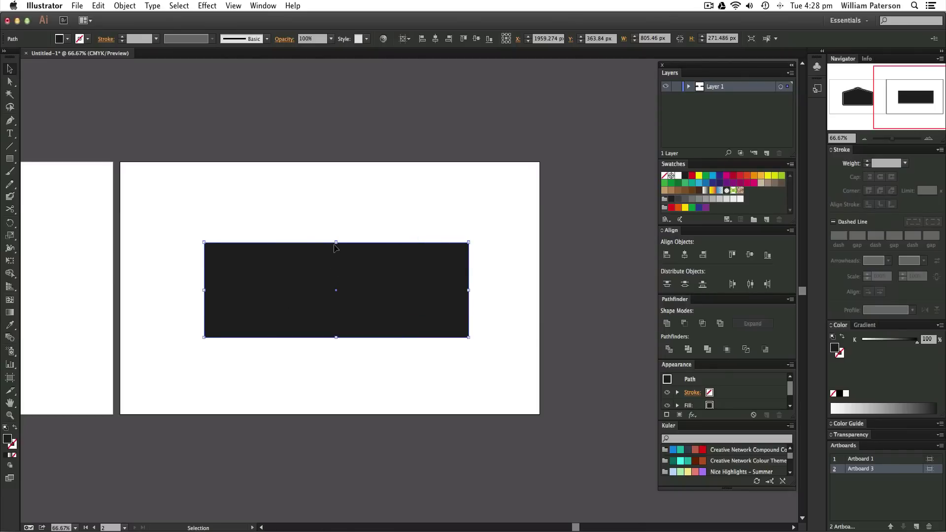
# Raise the rectangle's top-middle anchor into a peak about 388 px tall overall, and move the shape down to about Y 379 px
pyautogui.press('a')
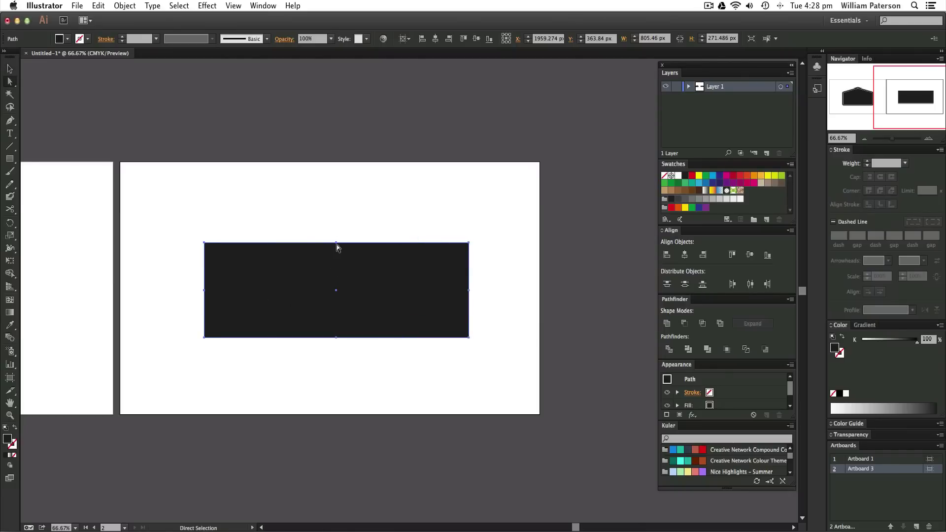
pyautogui.moveTo(319, 284); pyautogui.dragTo(336, 251)
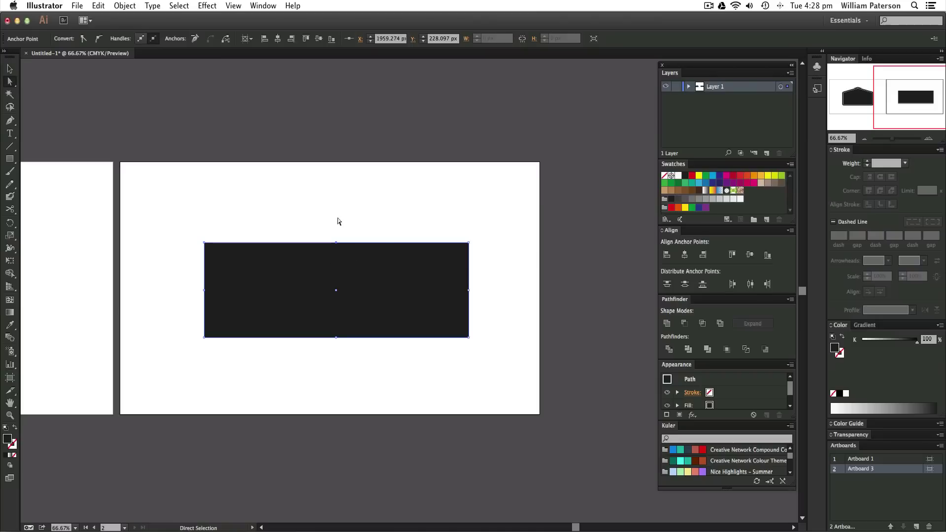
pyautogui.moveTo(350, 220); pyautogui.dragTo(316, 280)
pyautogui.moveTo(335, 242); pyautogui.dragTo(338, 207)
pyautogui.press('cmd+z')
pyautogui.moveTo(337, 243); pyautogui.dragTo(337, 212)
pyautogui.click(233, 7)
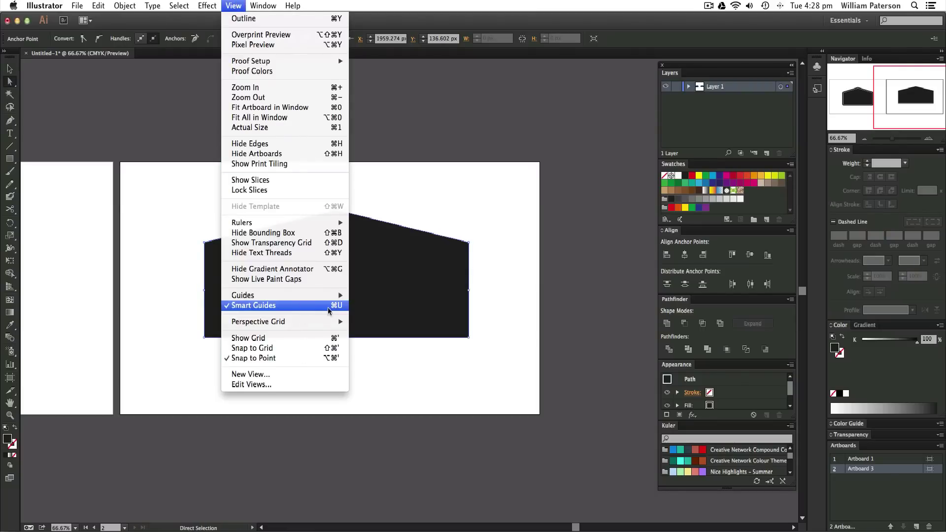
pyautogui.click(329, 311)
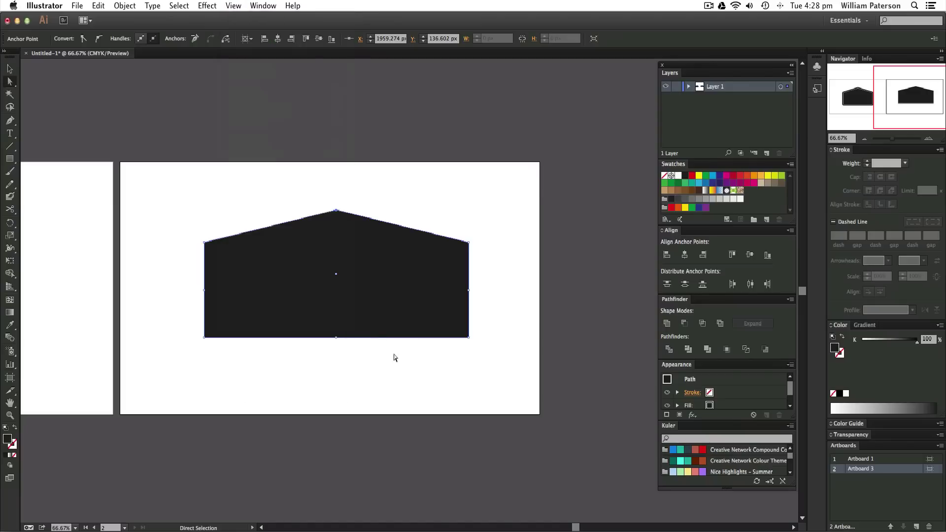
pyautogui.moveTo(336, 211); pyautogui.dragTo(336, 202)
pyautogui.press('v')
pyautogui.moveTo(359, 256); pyautogui.dragTo(359, 281)
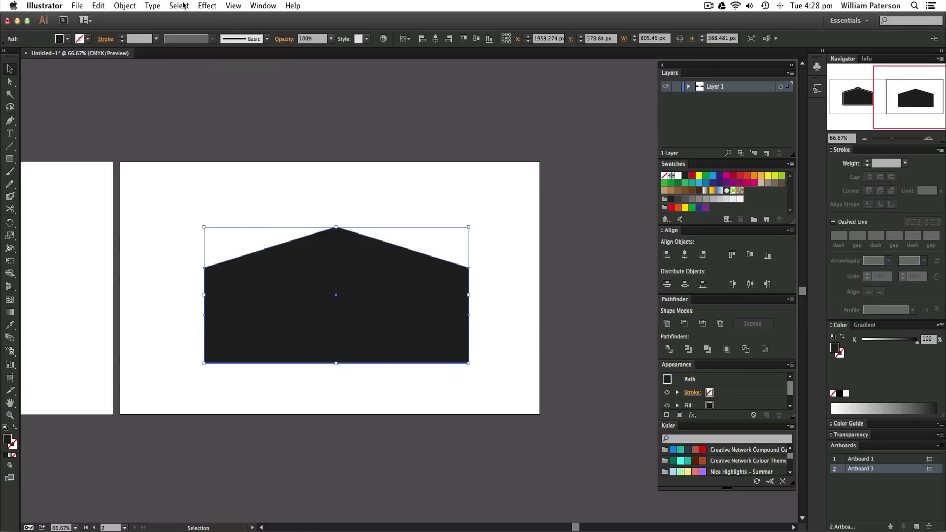
pyautogui.click(207, 6)
pyautogui.moveTo(248, 162)
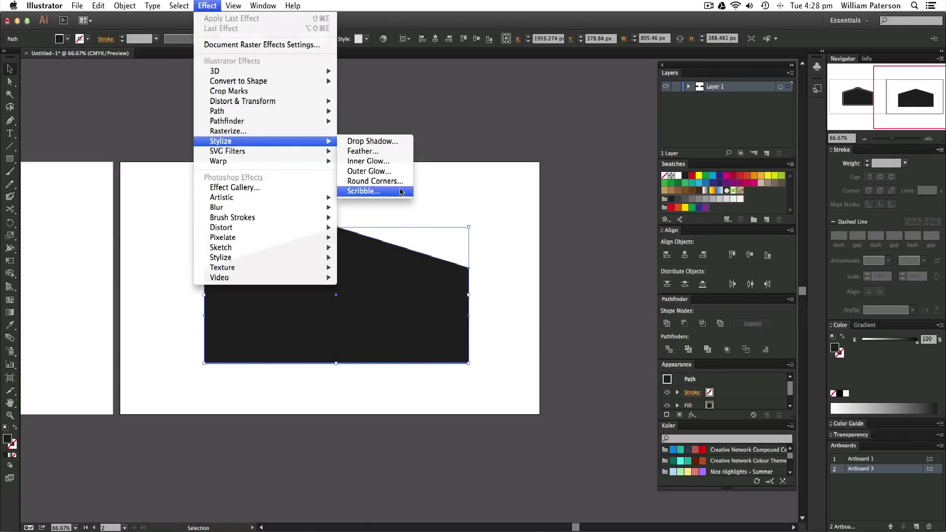
pyautogui.press('Return')
pyautogui.moveTo(565, 357); pyautogui.dragTo(599, 206)
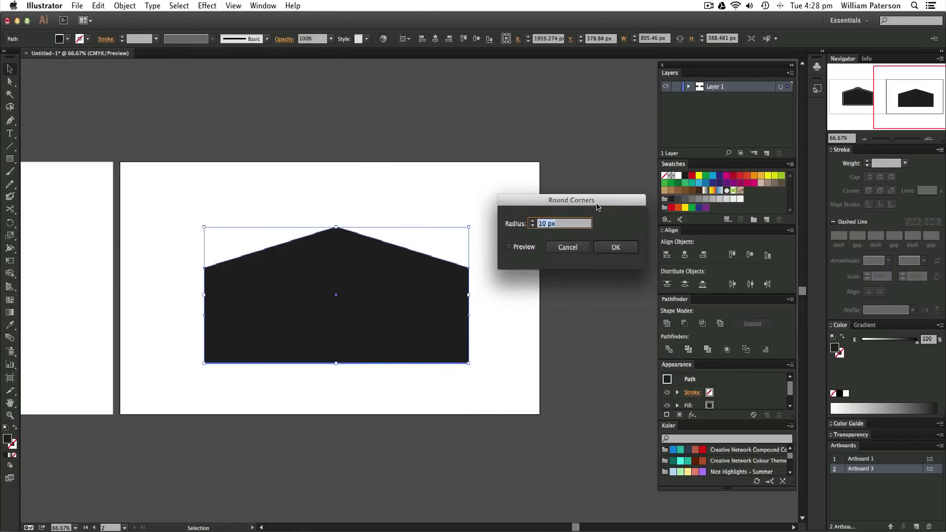
pyautogui.click(567, 247)
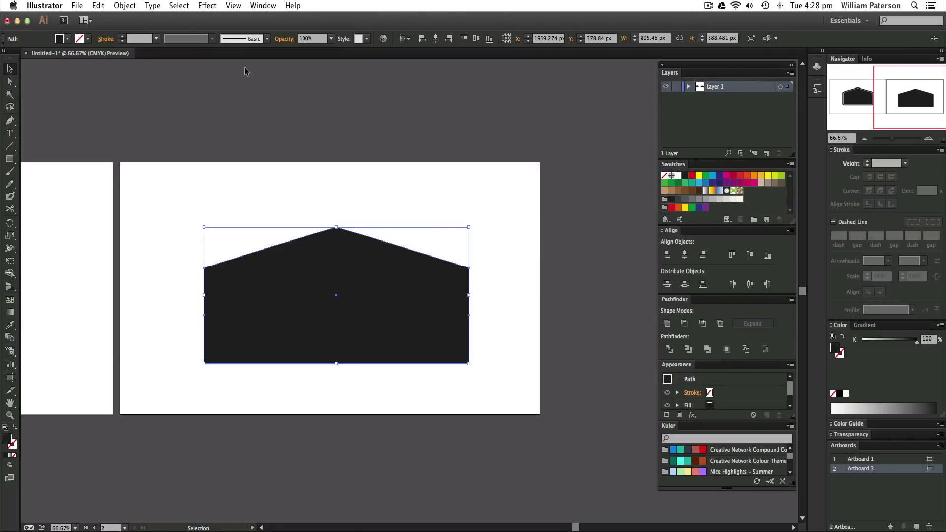
# Apply the Round Corners effect to the peaked shape with a 30 px radius
pyautogui.click(209, 6)
pyautogui.moveTo(315, 141)
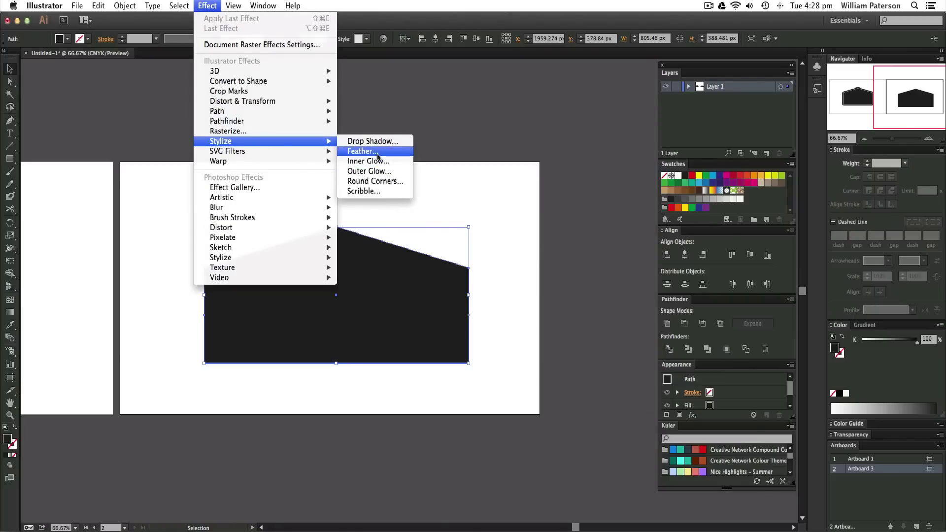
pyautogui.click(375, 181)
pyautogui.click(509, 246)
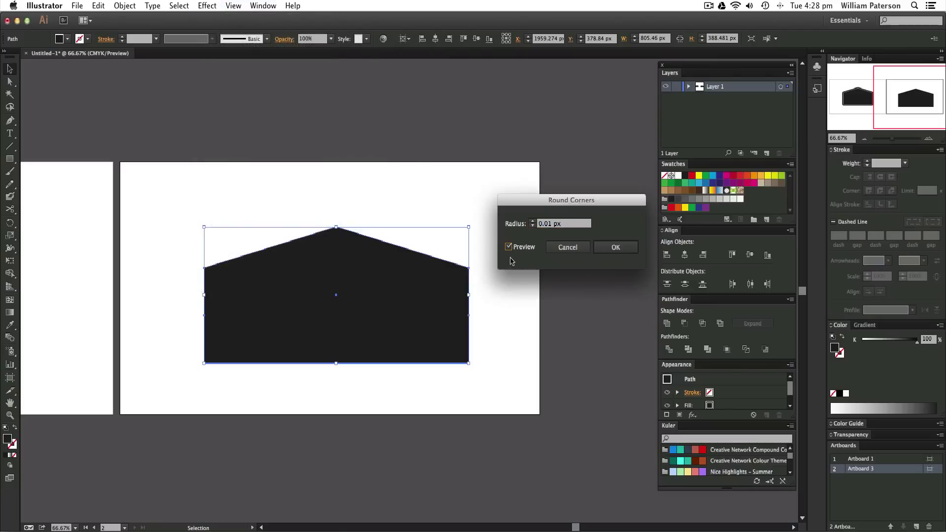
pyautogui.click(570, 225)
pyautogui.write('30')
pyautogui.press('Tab')
pyautogui.press('Return')
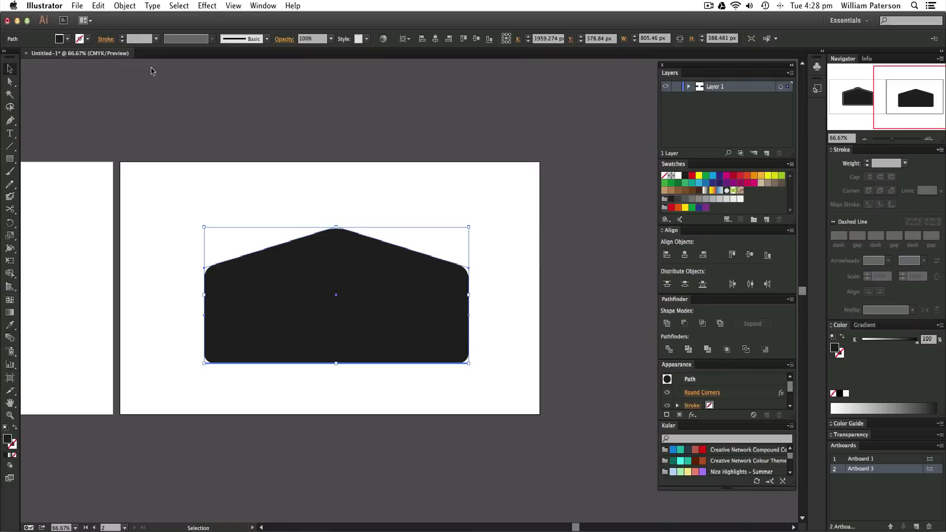
# Expand the appearance of the peaked shape to turn its rounded corners into editable paths
pyautogui.click(459, 206)
pyautogui.moveTo(417, 189); pyautogui.dragTo(255, 332)
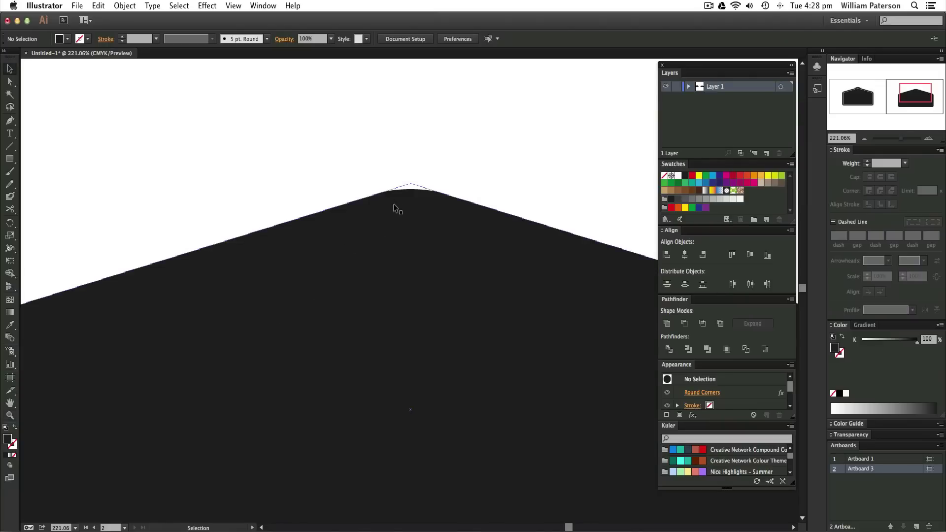
pyautogui.moveTo(456, 152); pyautogui.dragTo(422, 219)
pyautogui.press('super+1')
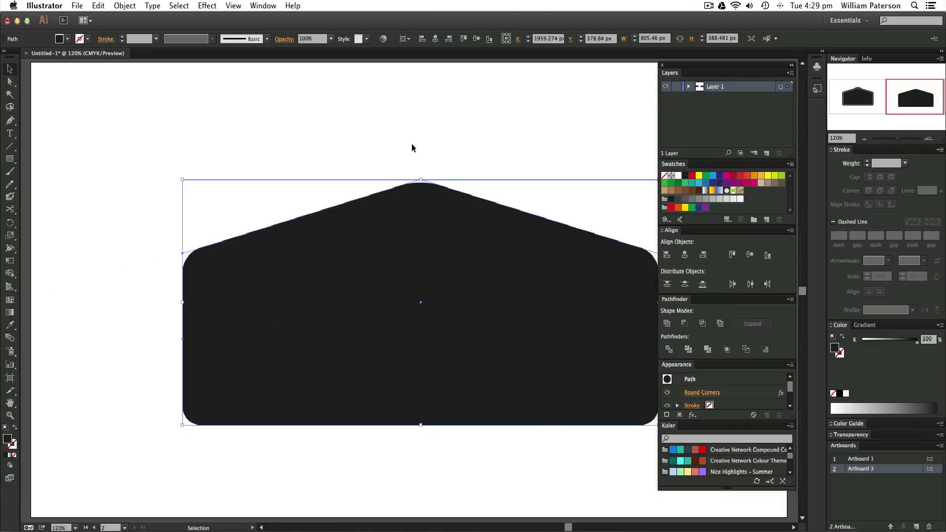
pyautogui.press('super+minus')
pyautogui.press('v')
pyautogui.moveTo(397, 186); pyautogui.dragTo(349, 367)
pyautogui.click(124, 5)
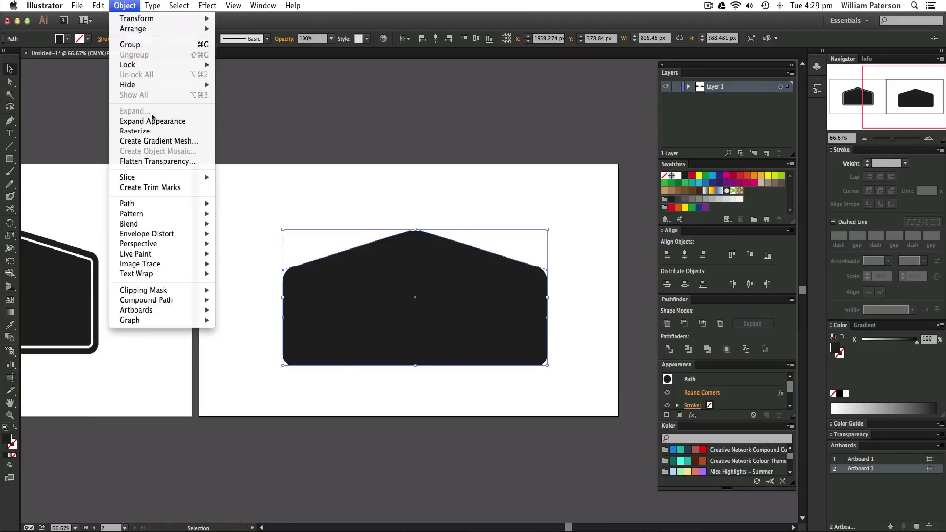
pyautogui.click(182, 124)
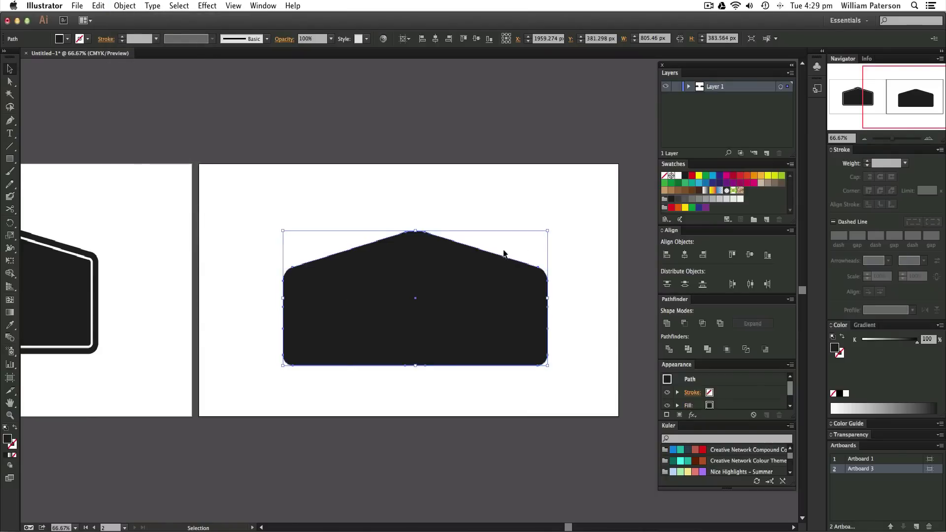
# Examine the path and anchor points at the expanded shape's rounded peak
pyautogui.moveTo(433, 217); pyautogui.dragTo(337, 287)
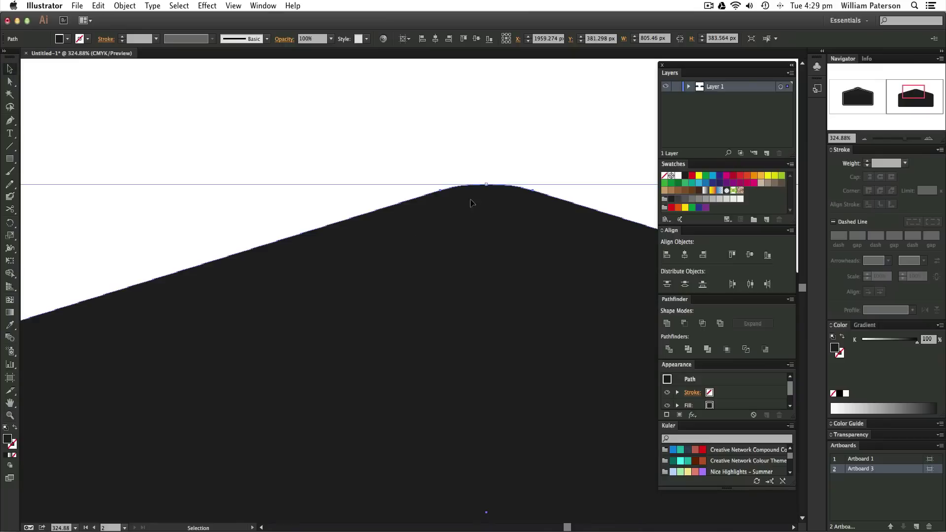
pyautogui.press('a')
pyautogui.press('super+1')
pyautogui.moveTo(381, 442); pyautogui.dragTo(369, 390)
pyautogui.press('super+minus')
pyautogui.press('super+minus')
pyautogui.press('super+equal')
pyautogui.press('v')
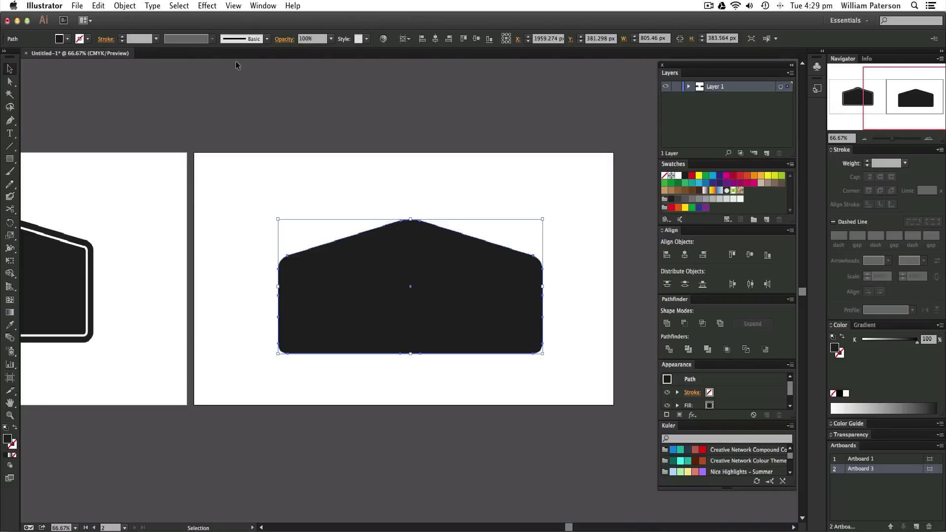
# Start an Offset Path on the selected peaked shape with the preview turned on
pyautogui.click(125, 6)
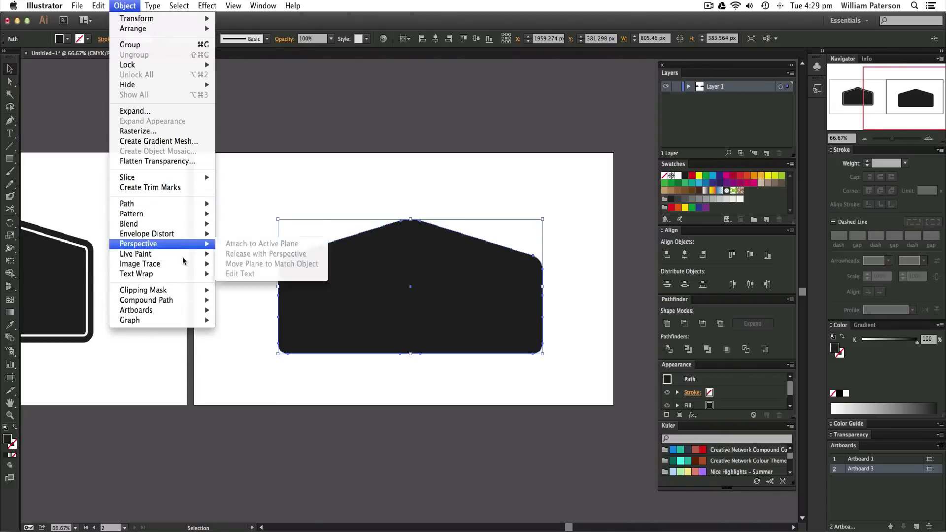
pyautogui.moveTo(176, 87)
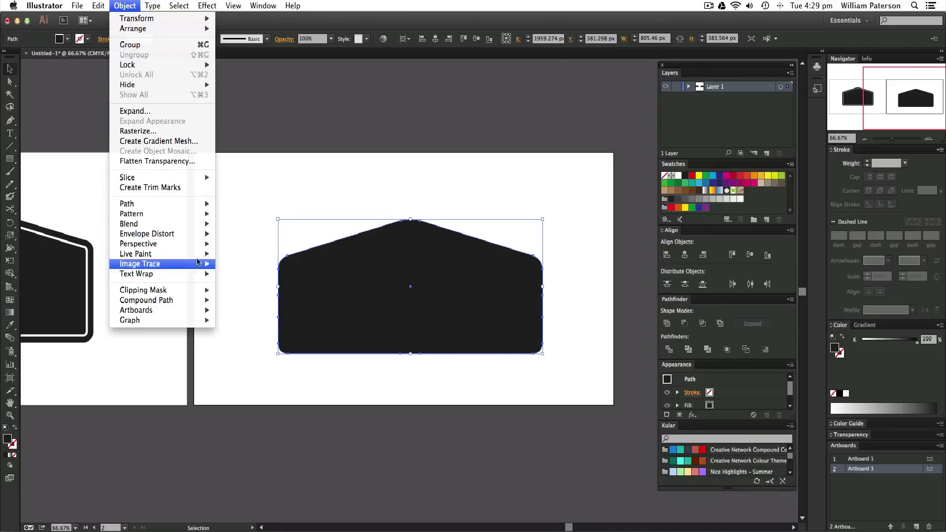
pyautogui.moveTo(197, 7)
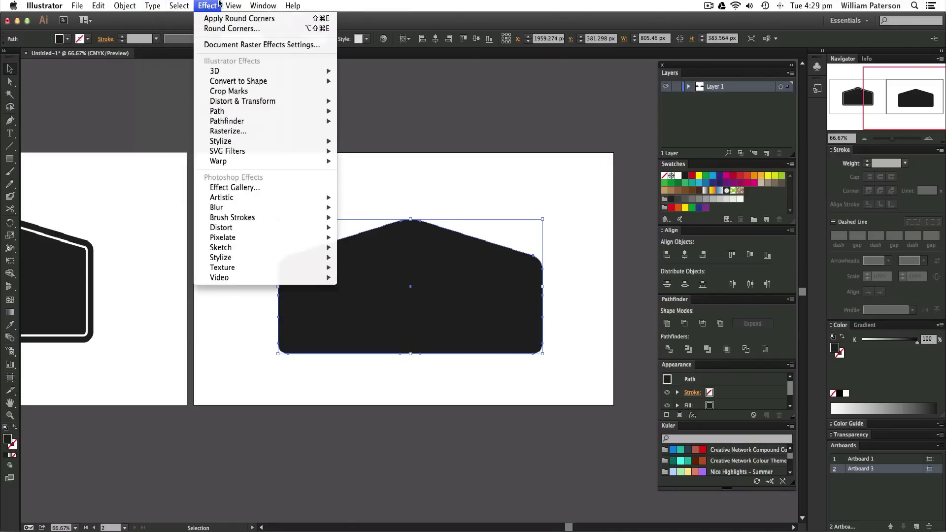
pyautogui.moveTo(131, 7)
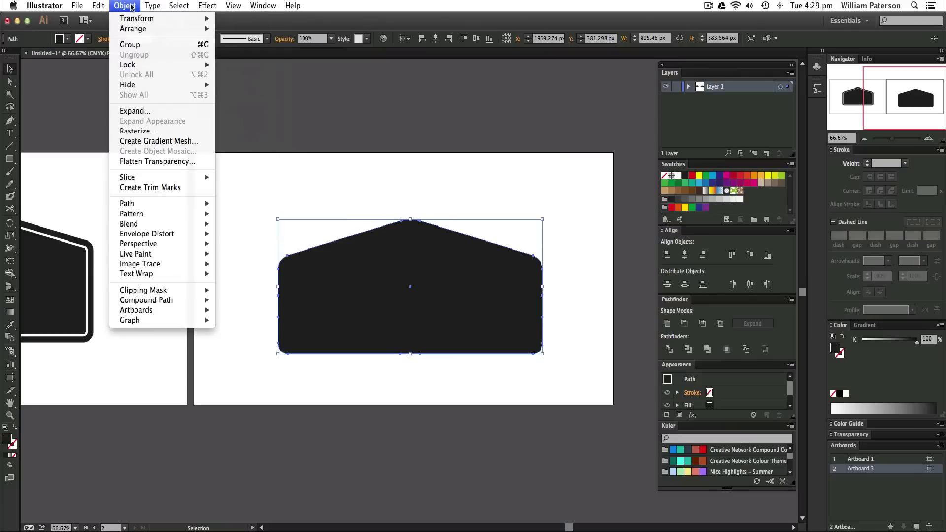
pyautogui.moveTo(165, 279)
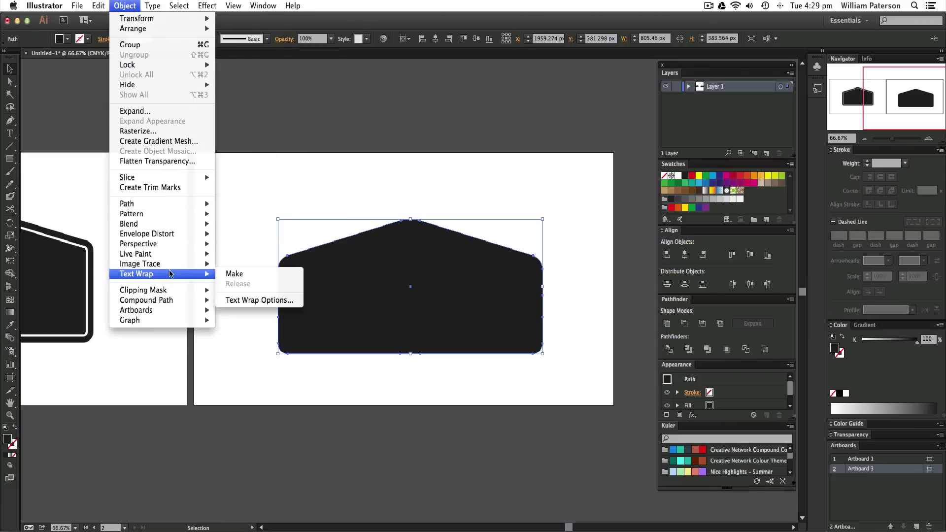
pyautogui.moveTo(192, 208)
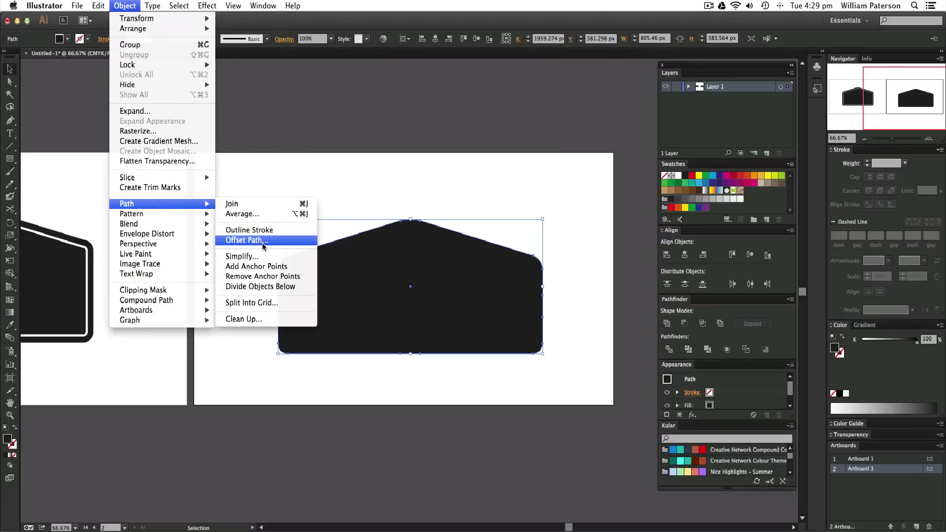
pyautogui.click(247, 240)
pyautogui.moveTo(882, 285); pyautogui.dragTo(571, 118)
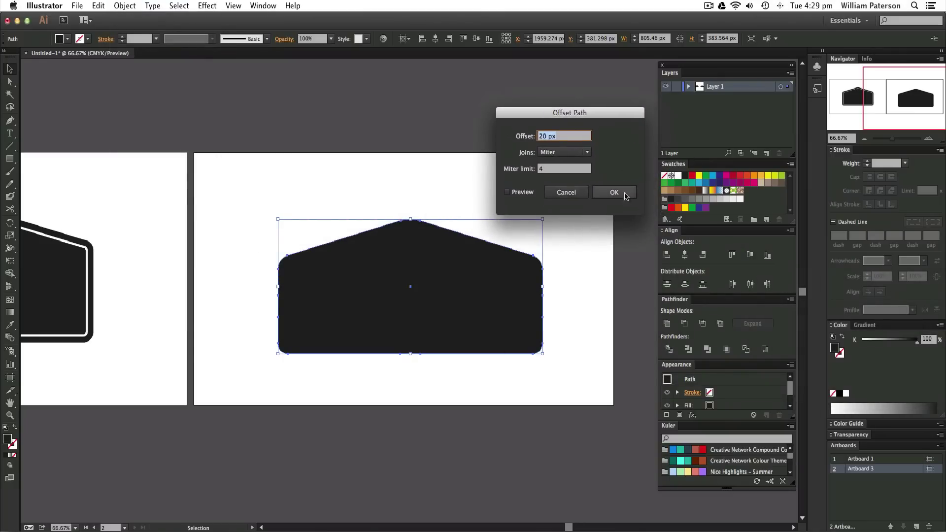
pyautogui.click(507, 191)
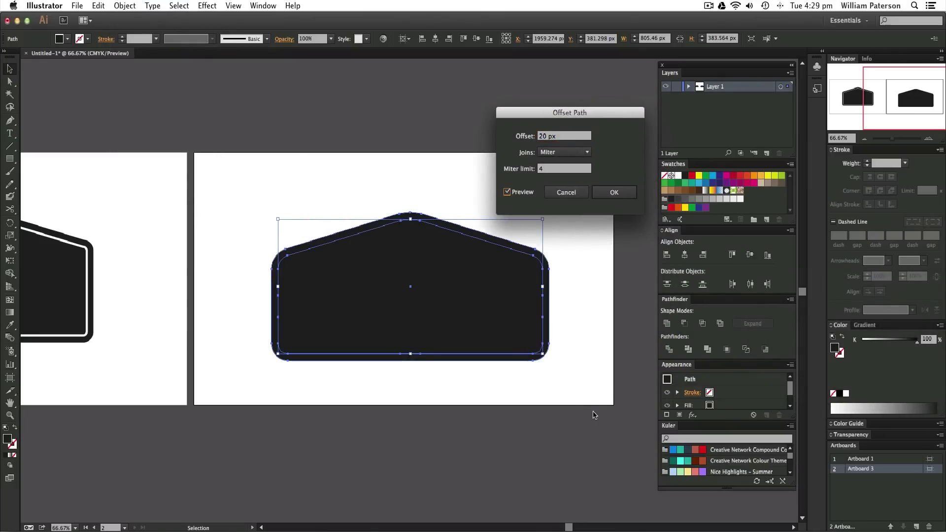
# Try various offset distances between 11 and 23 px on the previewed outline around the peaked shape
pyautogui.click(542, 136)
pyautogui.press('Down')
pyautogui.press('Down')
pyautogui.press('Down')
pyautogui.press('Down')
pyautogui.press('Down')
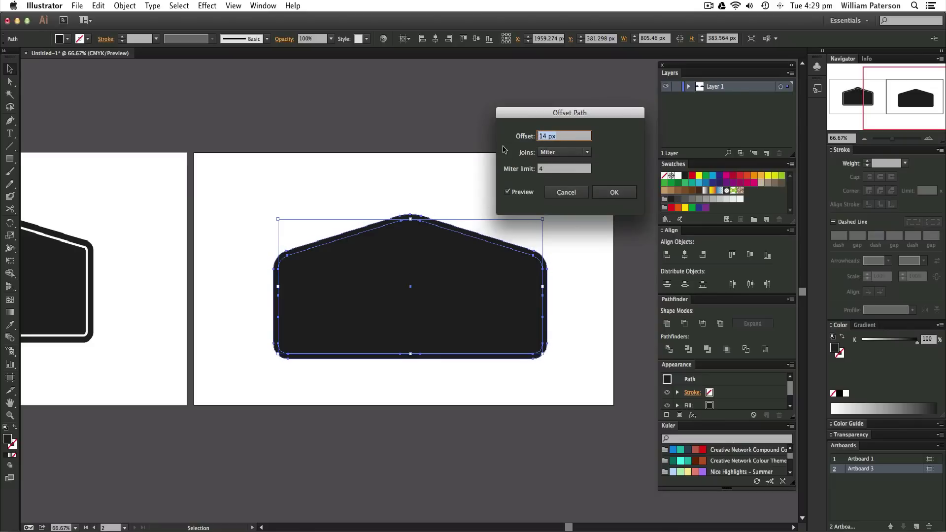
pyautogui.press('Up')
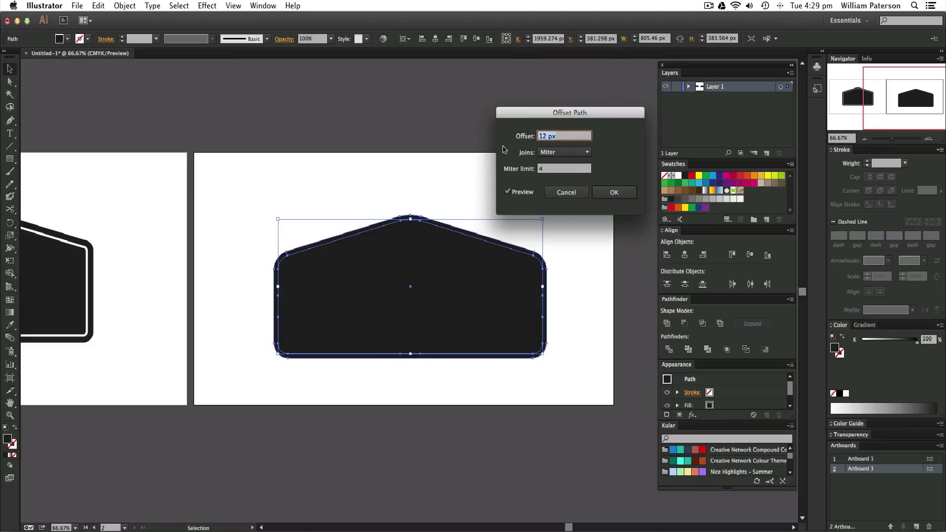
pyautogui.press('Up')
pyautogui.press('Up')
pyautogui.press('Up')
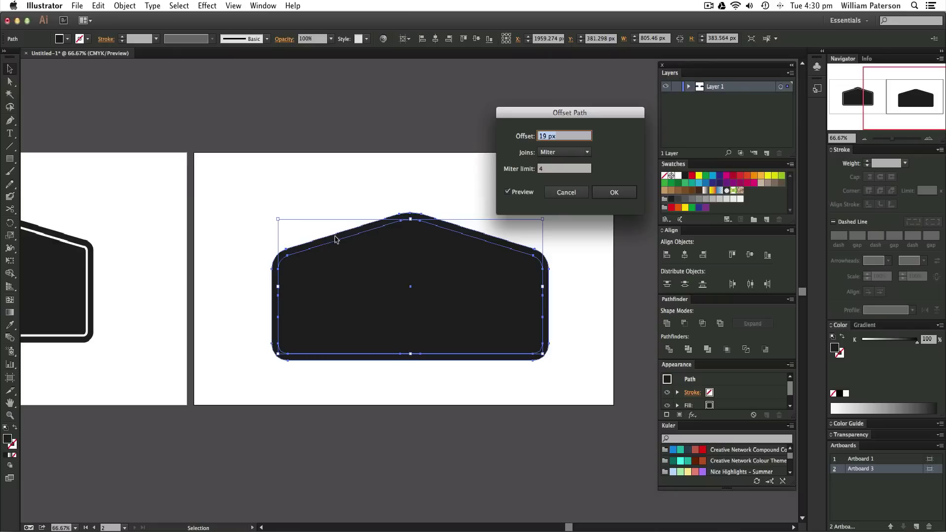
pyautogui.press('Up')
pyautogui.press('Up')
pyautogui.press('Up')
pyautogui.press('Up')
pyautogui.press('Up')
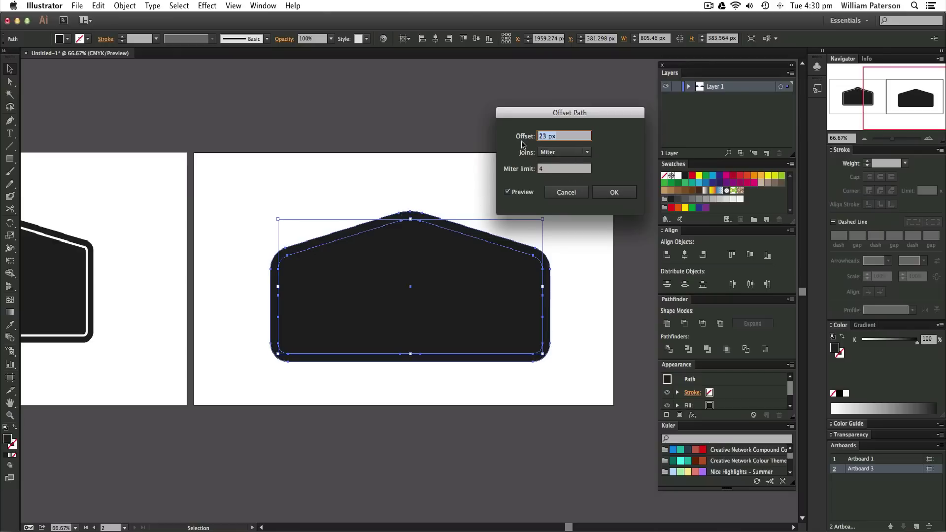
pyautogui.press('Down')
pyautogui.press('Down')
pyautogui.press('Down')
pyautogui.press('Down')
pyautogui.press('Down')
pyautogui.press('Down')
pyautogui.press('Down')
pyautogui.press('Down')
pyautogui.press('Down')
pyautogui.press('Down')
pyautogui.press('Down')
pyautogui.press('Down')
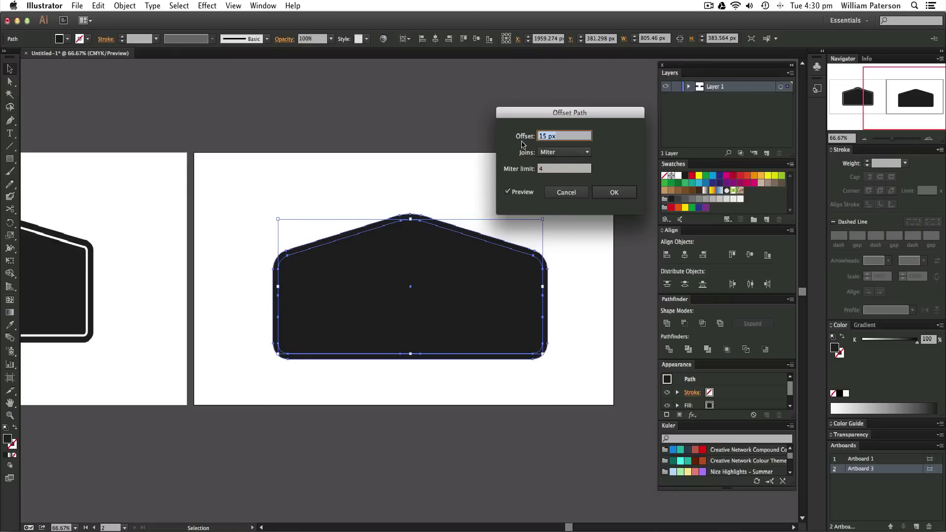
pyautogui.press('Up')
pyautogui.press('Up')
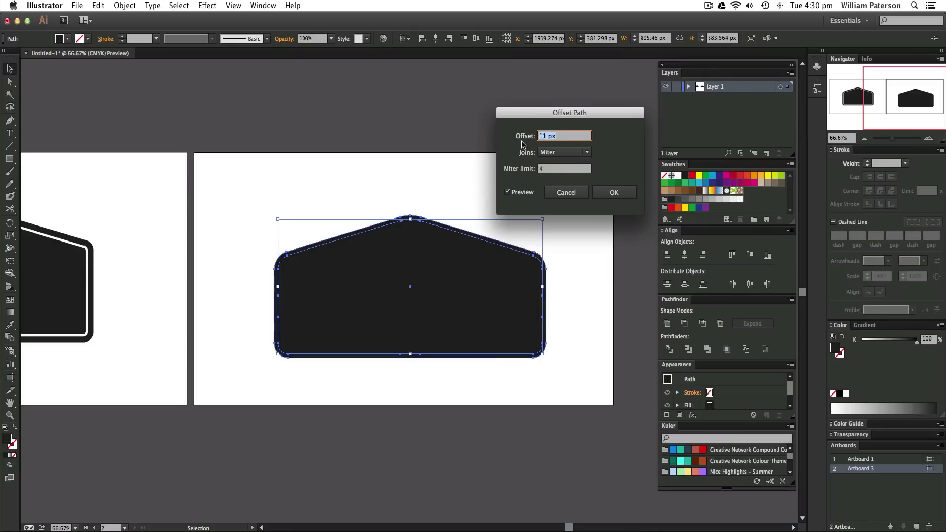
pyautogui.press('Up')
pyautogui.press('Up')
pyautogui.press('Up')
pyautogui.press('Up')
pyautogui.press('Up')
pyautogui.press('Up')
pyautogui.press('Up')
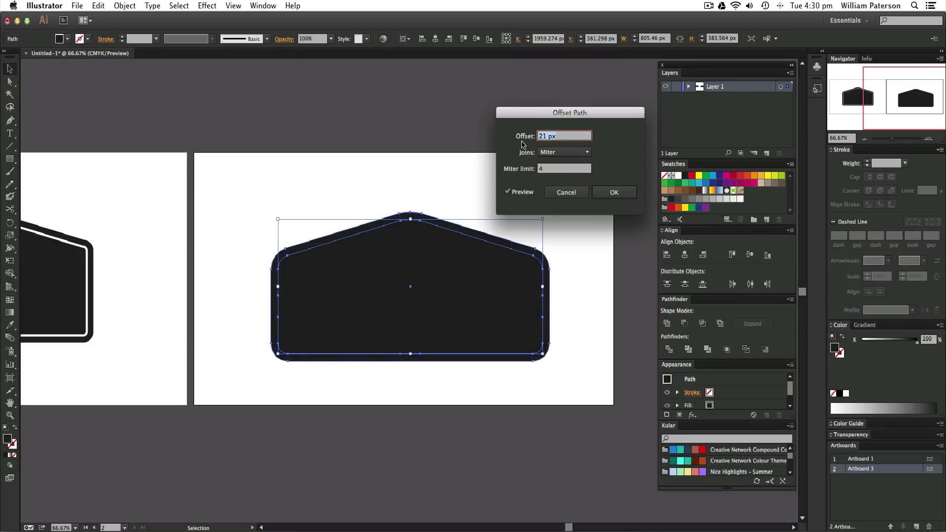
pyautogui.press('Left')
pyautogui.press('Down')
pyautogui.press('Down')
pyautogui.press('Down')
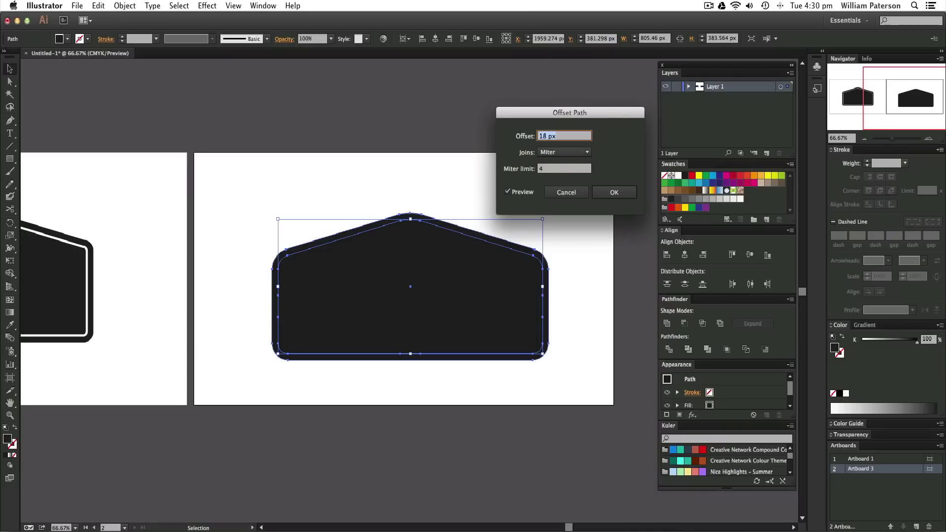
pyautogui.press('Up')
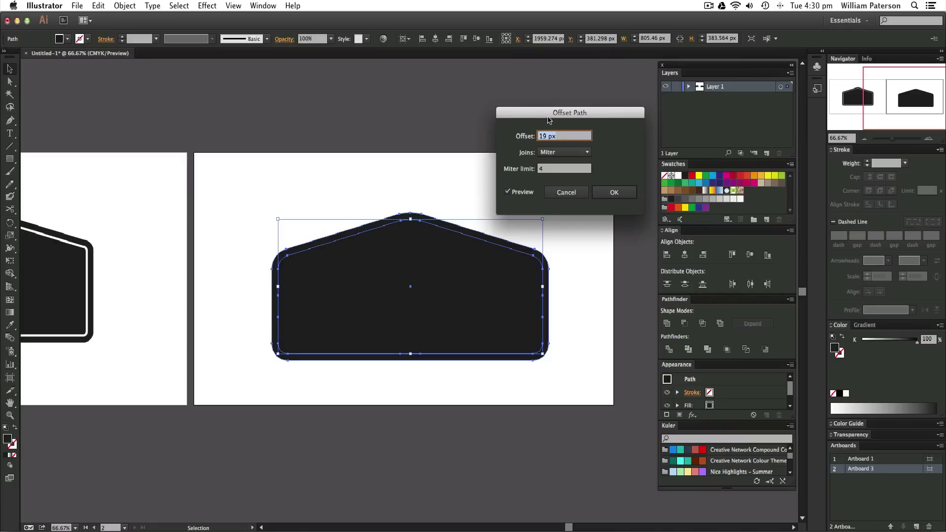
# Set the offset to 20 px with Round joins, keep the miter limit at 4, and create the offset path
pyautogui.write('20')
pyautogui.press('Tab')
pyautogui.click(574, 152)
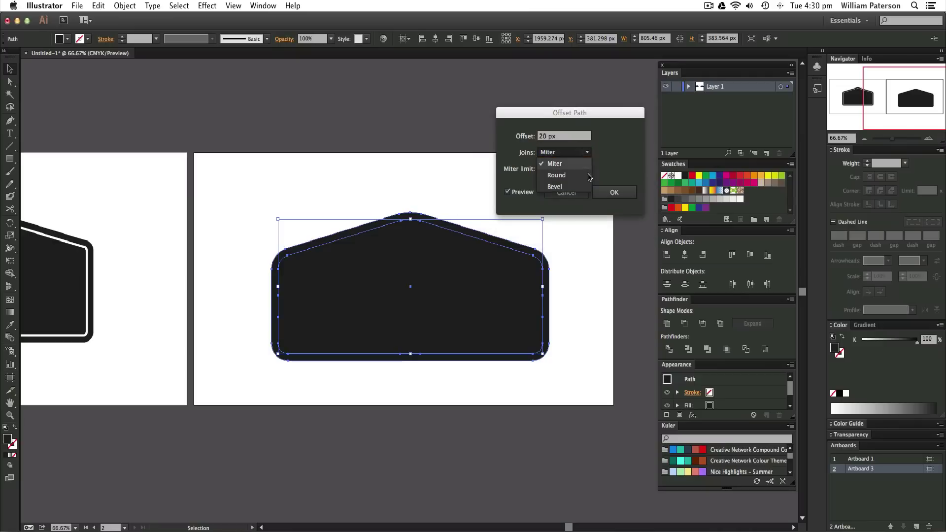
pyautogui.click(585, 177)
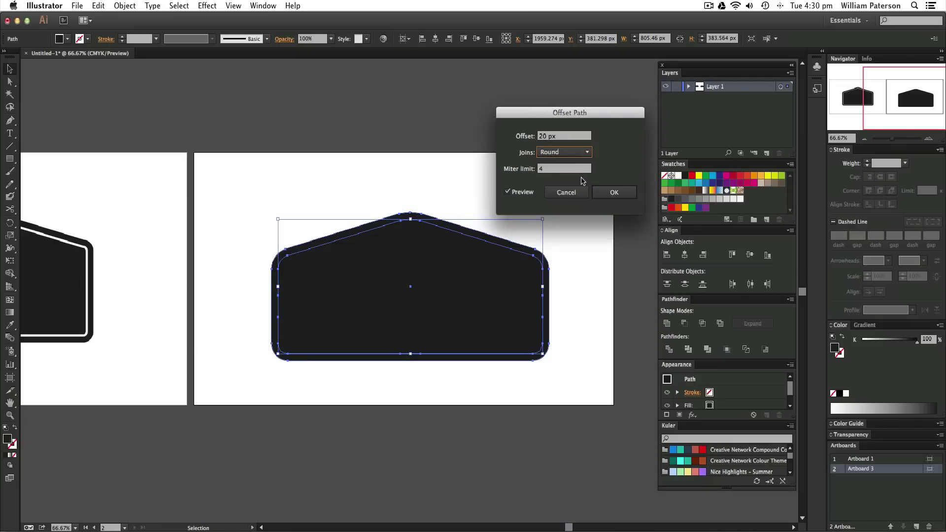
pyautogui.click(576, 155)
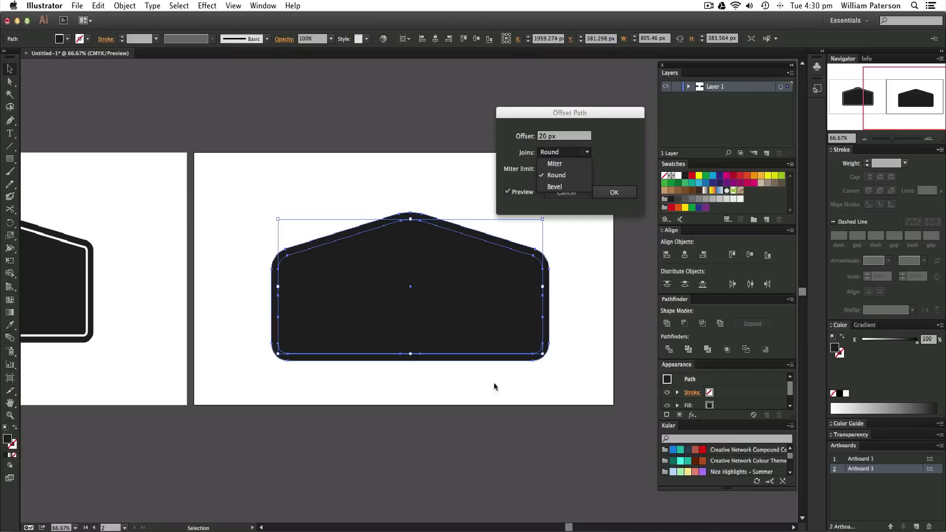
pyautogui.click(553, 220)
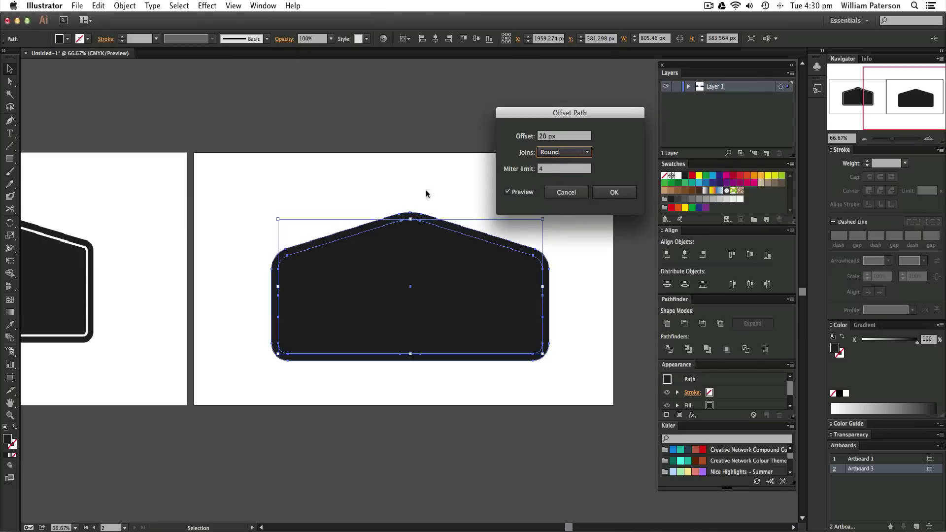
pyautogui.press('Tab')
pyautogui.press('Down')
pyautogui.press('Down')
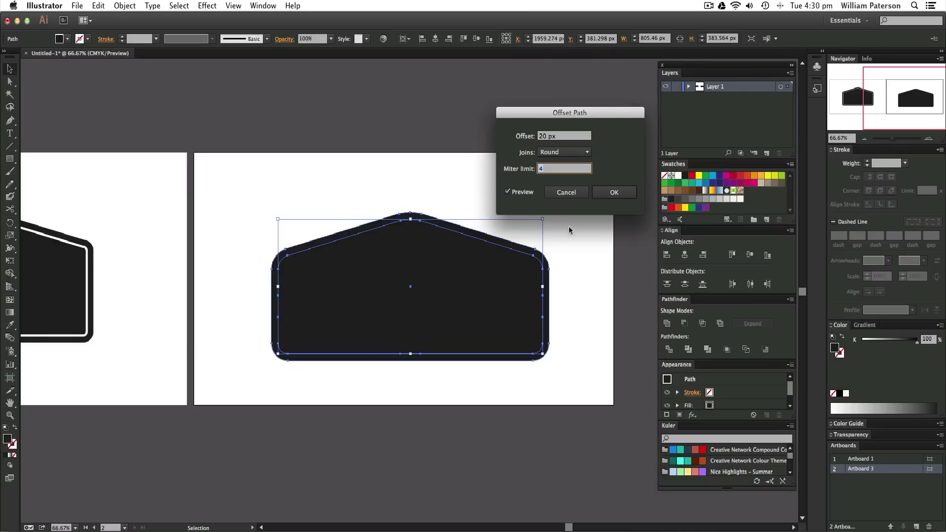
pyautogui.click(615, 196)
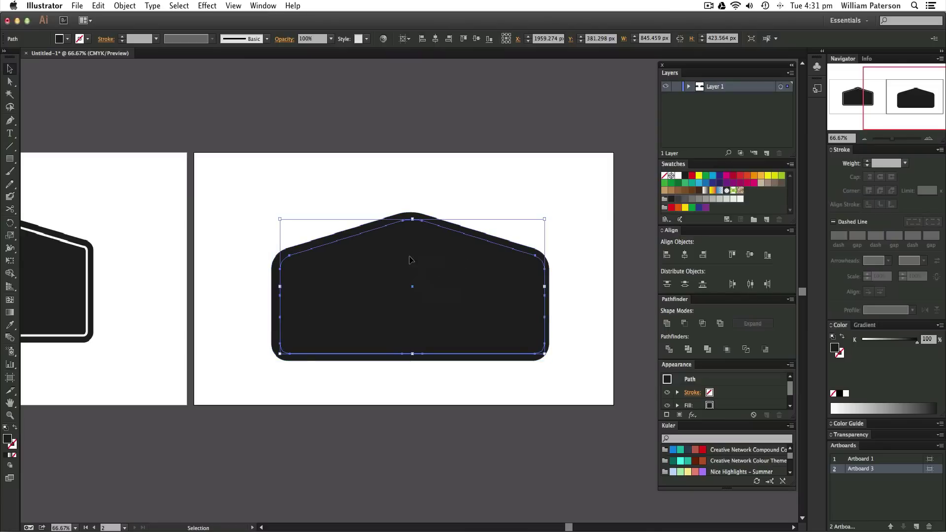
# Select the original inner shape inside the offset outline and give it a white stroke
pyautogui.press('a')
pyautogui.click(392, 268)
pyautogui.moveTo(392, 268); pyautogui.dragTo(373, 302)
pyautogui.press('v')
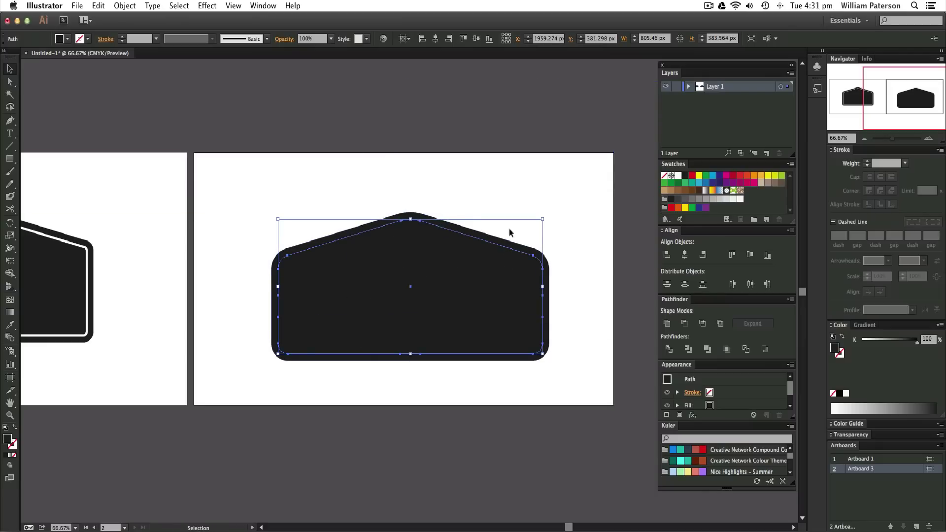
pyautogui.click(87, 39)
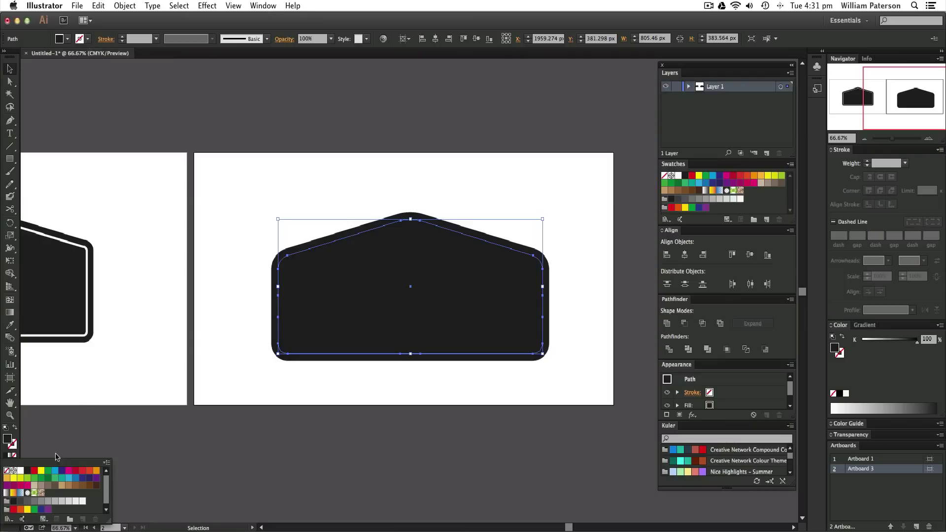
pyautogui.click(20, 471)
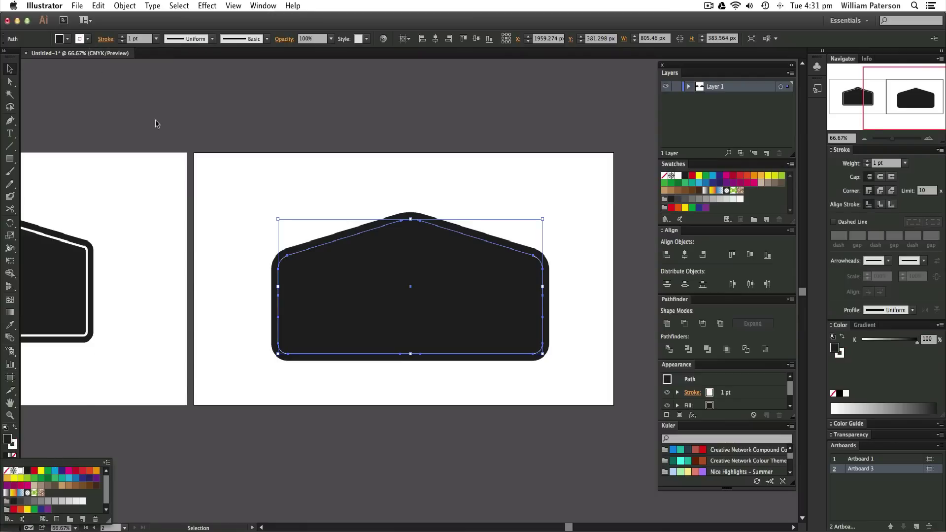
pyautogui.click(118, 20)
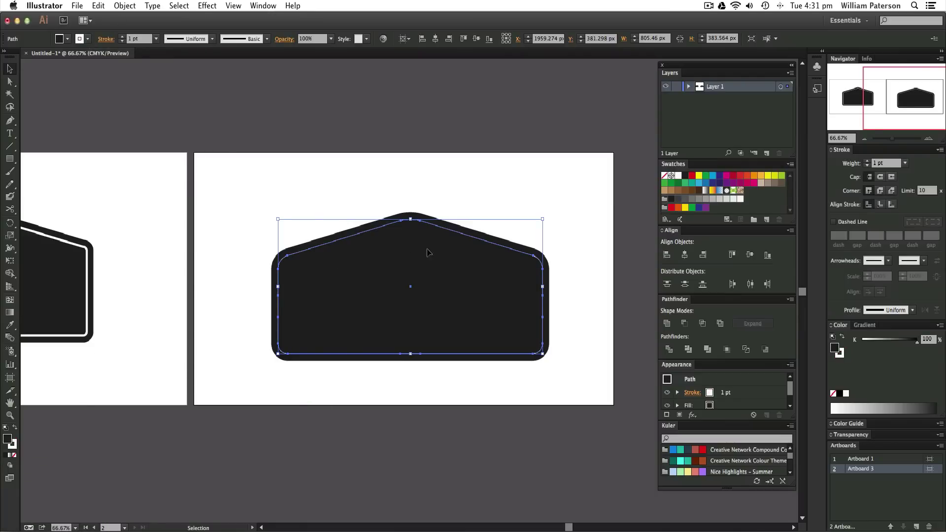
# Raise the inner shape's white stroke weight to 8 pt and deselect it
pyautogui.click(123, 37)
pyautogui.click(122, 36)
pyautogui.click(122, 37)
pyautogui.click(122, 36)
pyautogui.click(122, 36)
pyautogui.click(123, 36)
pyautogui.click(122, 36)
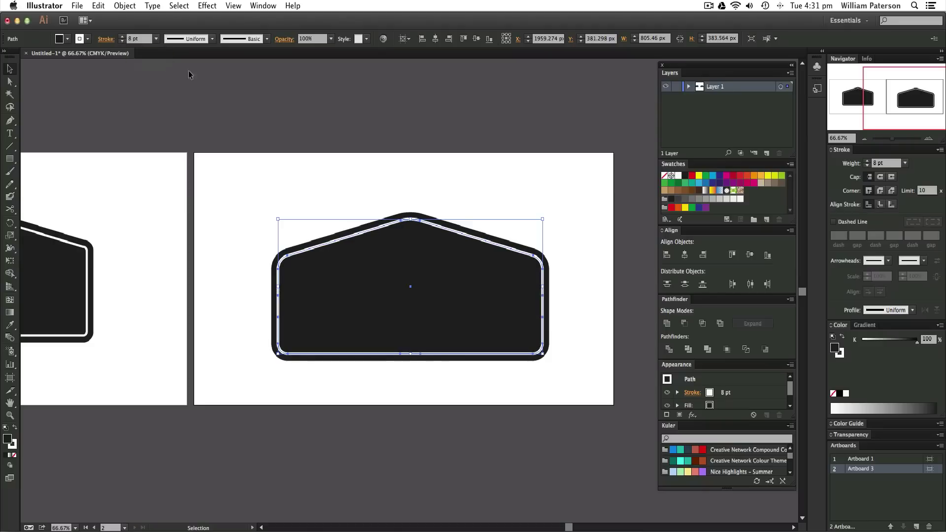
pyautogui.click(466, 208)
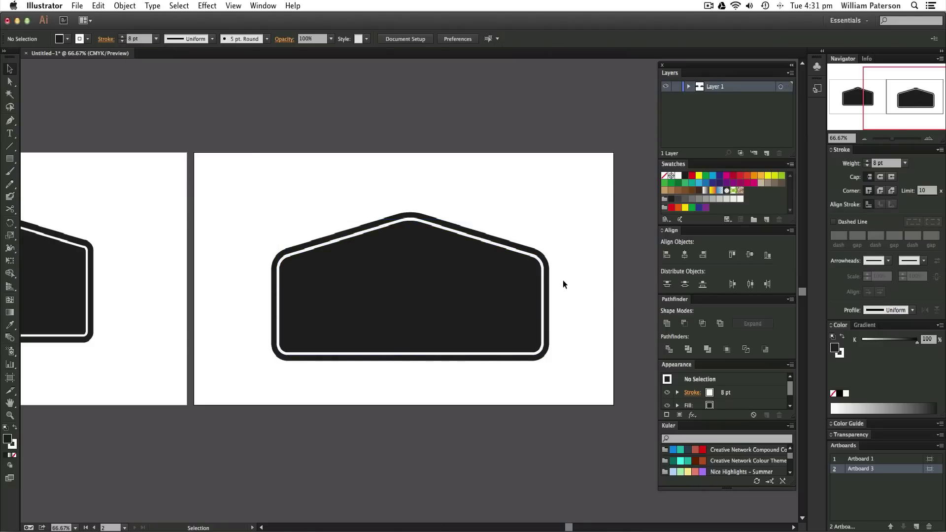
# Pull apart the stacked shapes of the example badge on the first artboard to compare their construction, and undo the moves
pyautogui.moveTo(382, 321)
pyautogui.mouseDown()
pyautogui.moveTo(452, 289)
pyautogui.moveTo(323, 319)
pyautogui.moveTo(382, 322)
pyautogui.mouseUp()
pyautogui.click(595, 267)
pyautogui.hscroll(-5, 177, 331)
pyautogui.moveTo(245, 283)
pyautogui.mouseDown()
pyautogui.moveTo(371, 246)
pyautogui.moveTo(197, 165)
pyautogui.moveTo(169, 201)
pyautogui.moveTo(245, 283)
pyautogui.mouseUp()
pyautogui.moveTo(188, 265); pyautogui.dragTo(343, 208)
pyautogui.moveTo(161, 239); pyautogui.dragTo(144, 293)
pyautogui.press('super+z')
pyautogui.press('super+shift+z')
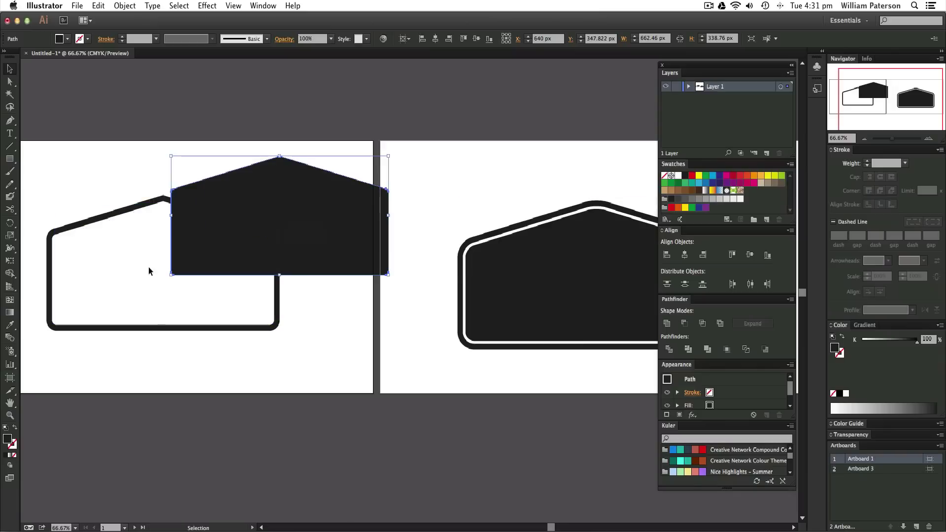
pyautogui.press('super+z')
# Select the new badge's inner shape and examine its white border up close at the rounded peak
pyautogui.hscroll(10, 353, 348)
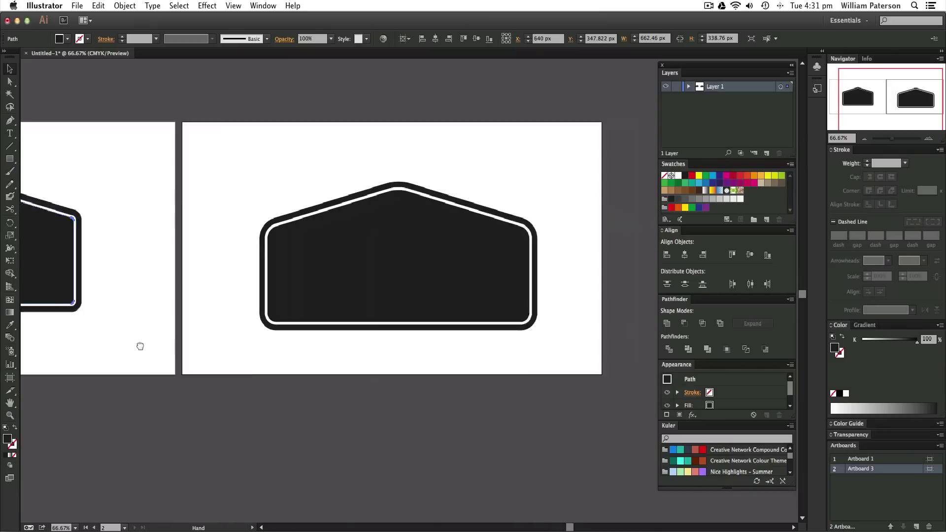
pyautogui.click(389, 250)
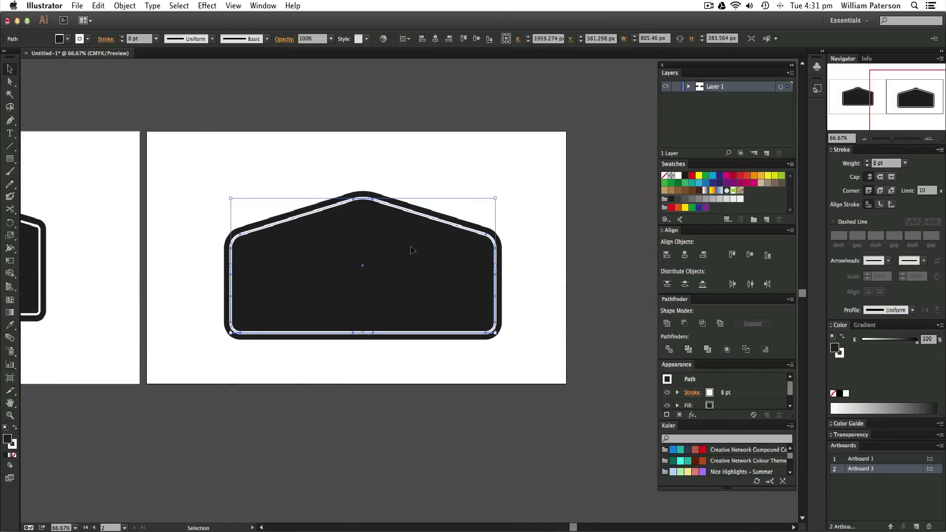
pyautogui.click(474, 230)
pyautogui.click(529, 253)
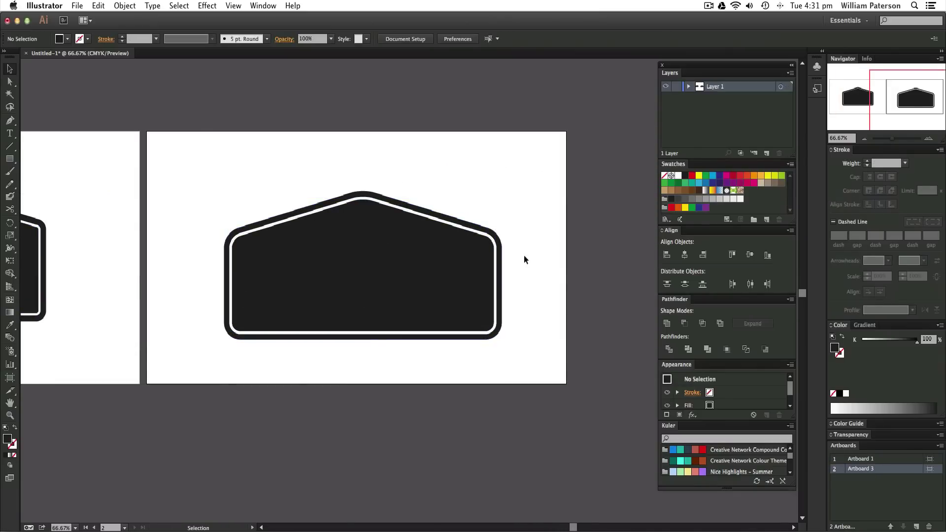
pyautogui.press('a')
pyautogui.scroll(2, 393, 262)
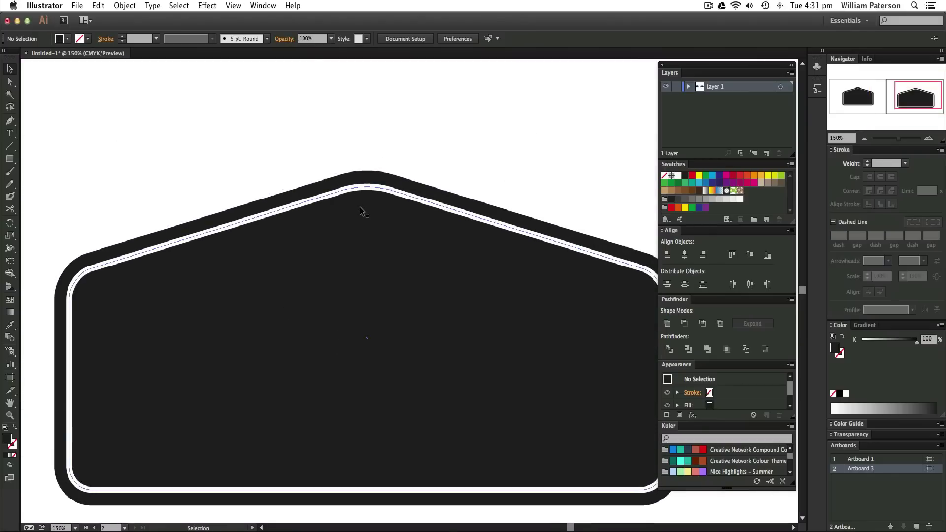
pyautogui.click(365, 221)
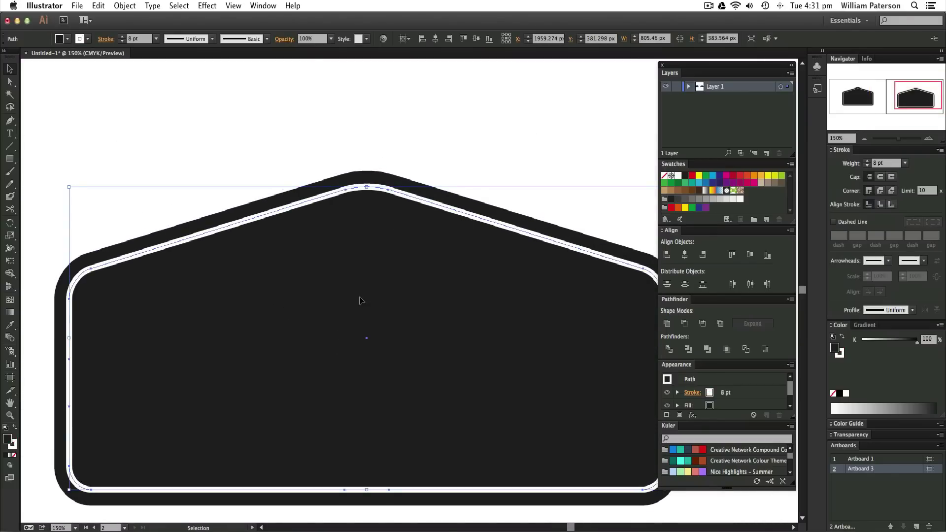
# Convert the inner shape's white stroke into an outlined shape with Outline Stroke
pyautogui.click(124, 5)
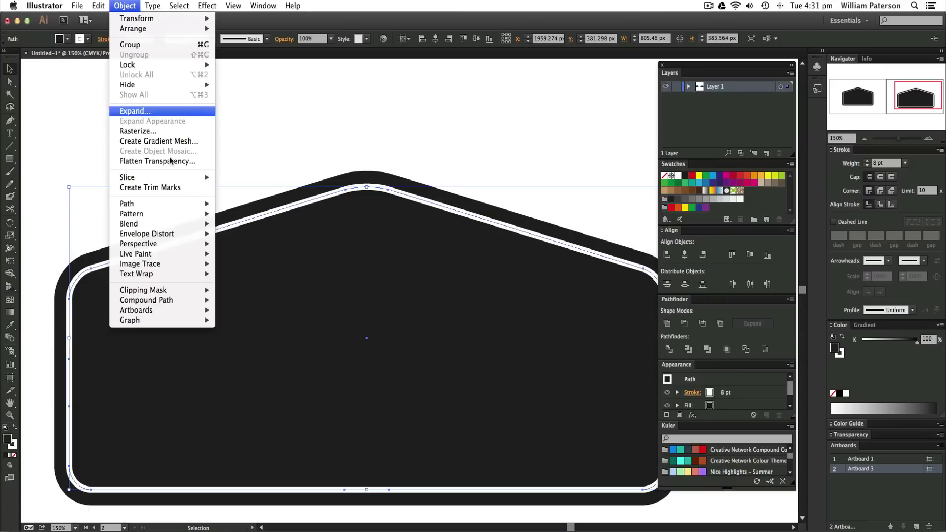
pyautogui.moveTo(162, 203)
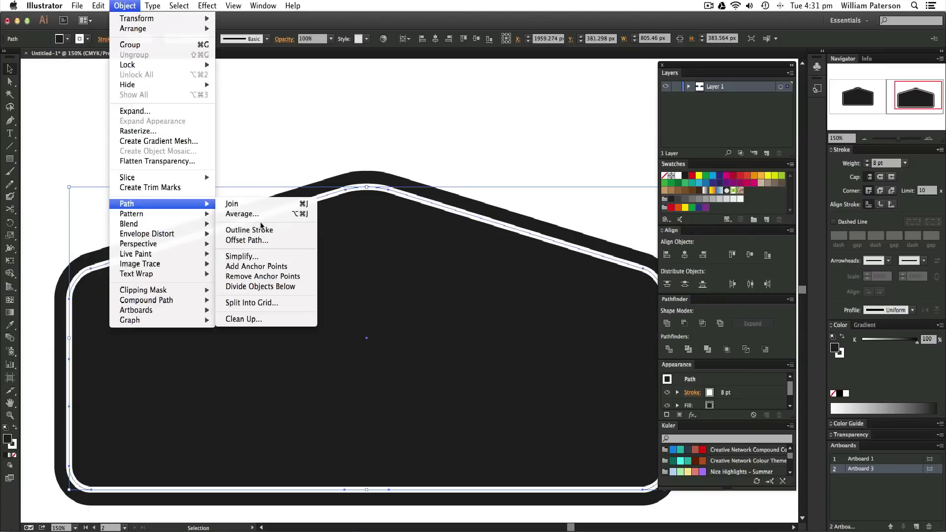
pyautogui.click(251, 230)
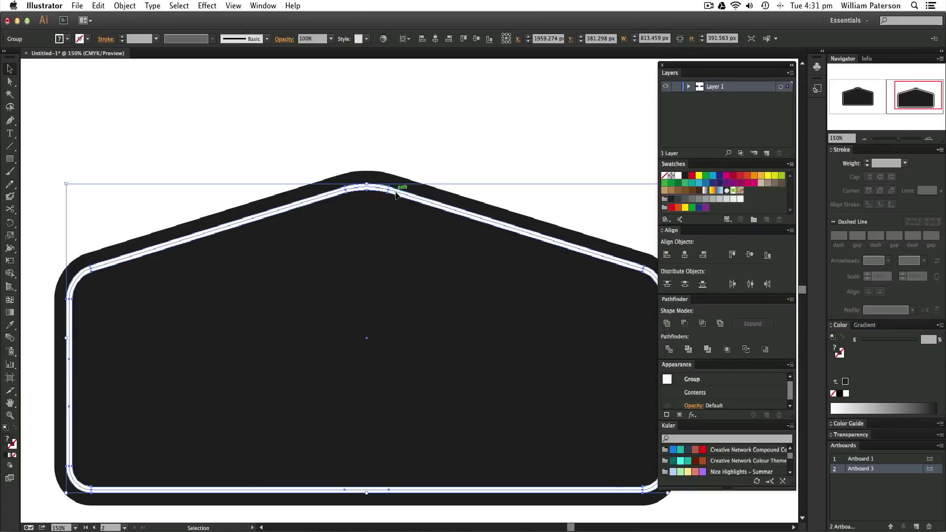
# Select all parts of the new badge and split them with the Pathfinder's Divide operation
pyautogui.press('super+minus')
pyautogui.press('super+minus')
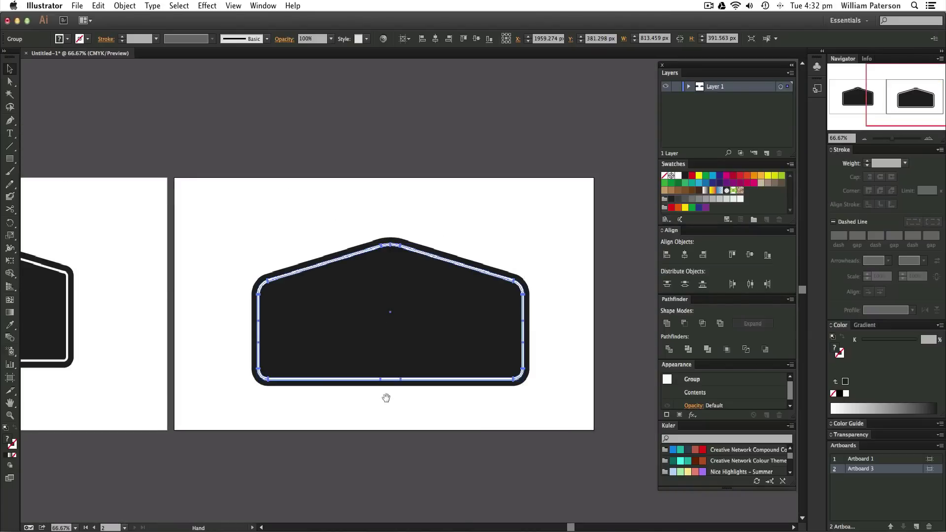
pyautogui.scroll(-2, 364, 395)
pyautogui.press('v')
pyautogui.moveTo(567, 169); pyautogui.dragTo(357, 387)
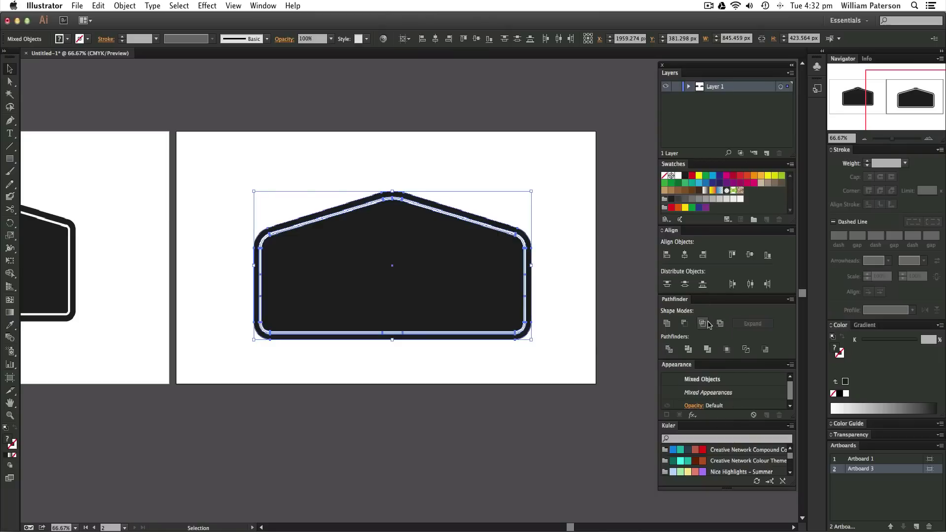
pyautogui.click(263, 6)
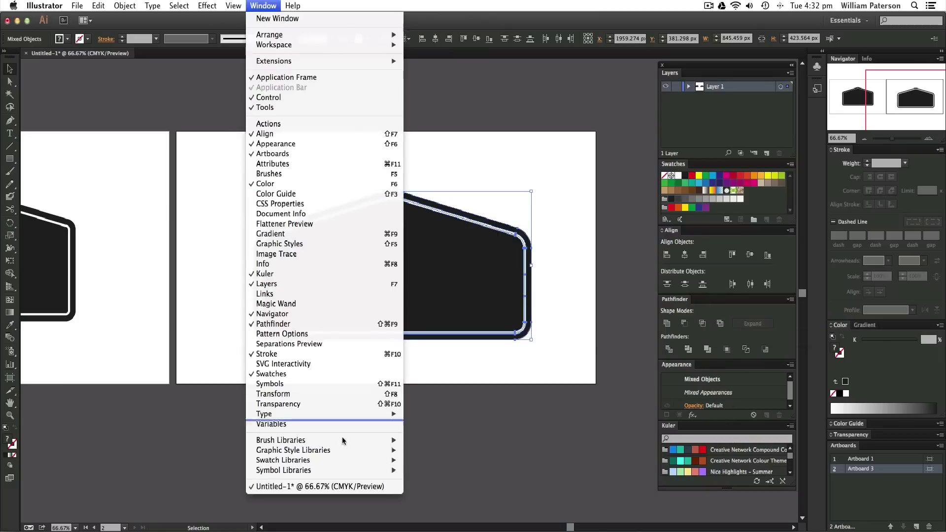
pyautogui.click(344, 325)
pyautogui.moveTo(562, 148); pyautogui.dragTo(312, 390)
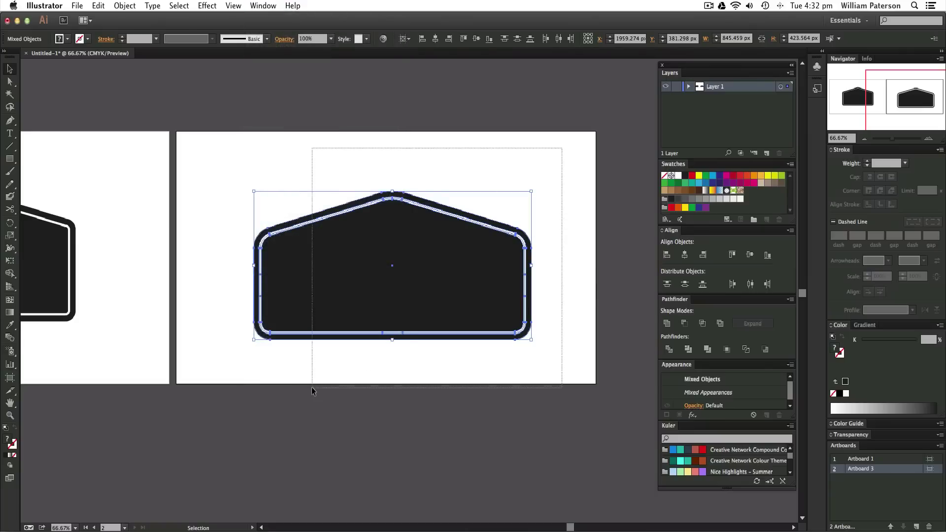
pyautogui.click(670, 350)
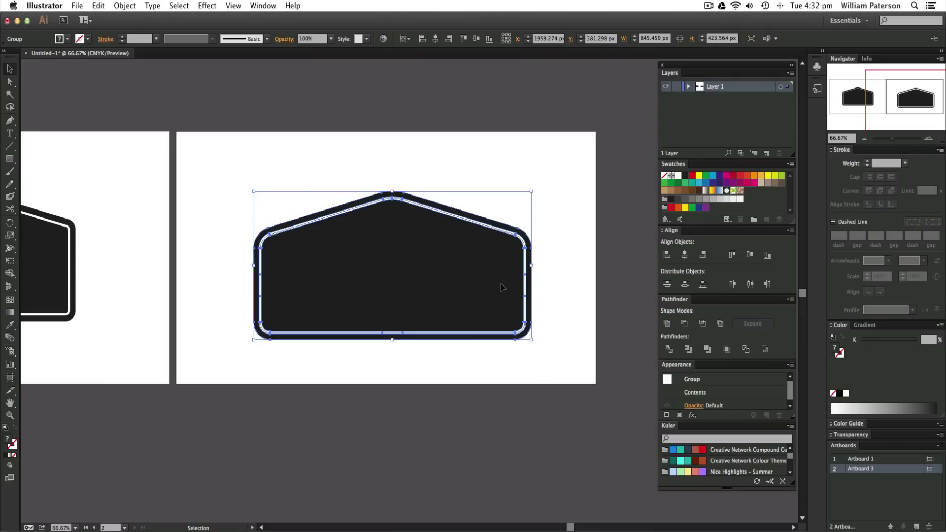
# Try moving the divided badge as one group, undo the move, and ungroup the badge
pyautogui.press('a')
pyautogui.press('v')
pyautogui.press('super+1')
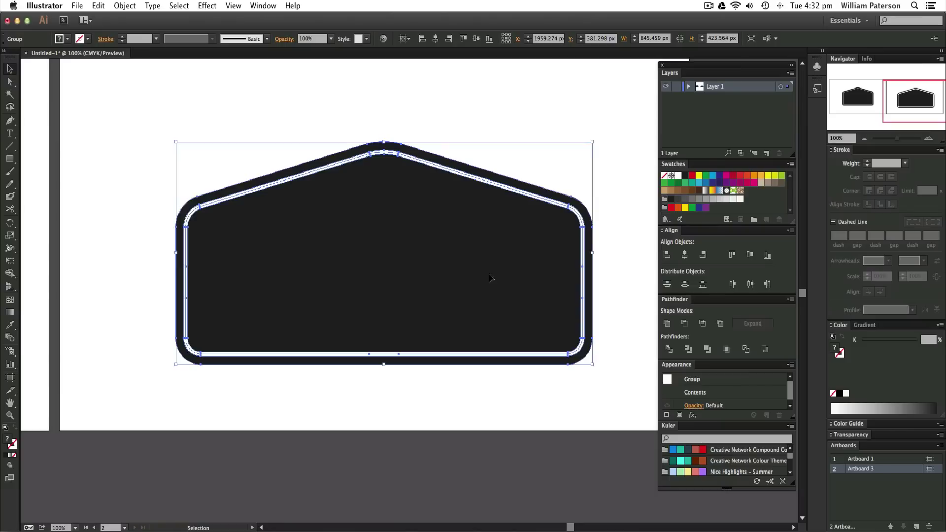
pyautogui.moveTo(550, 257); pyautogui.dragTo(440, 300)
pyautogui.press('super+z')
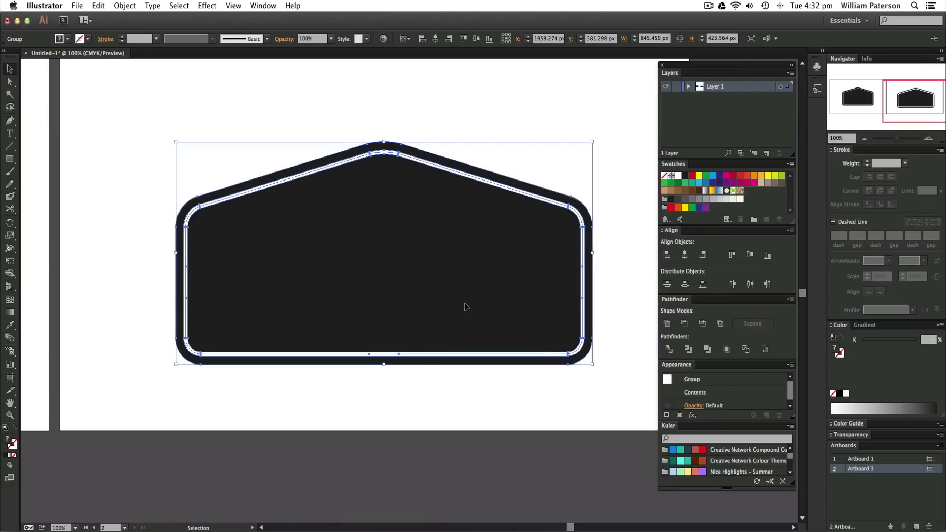
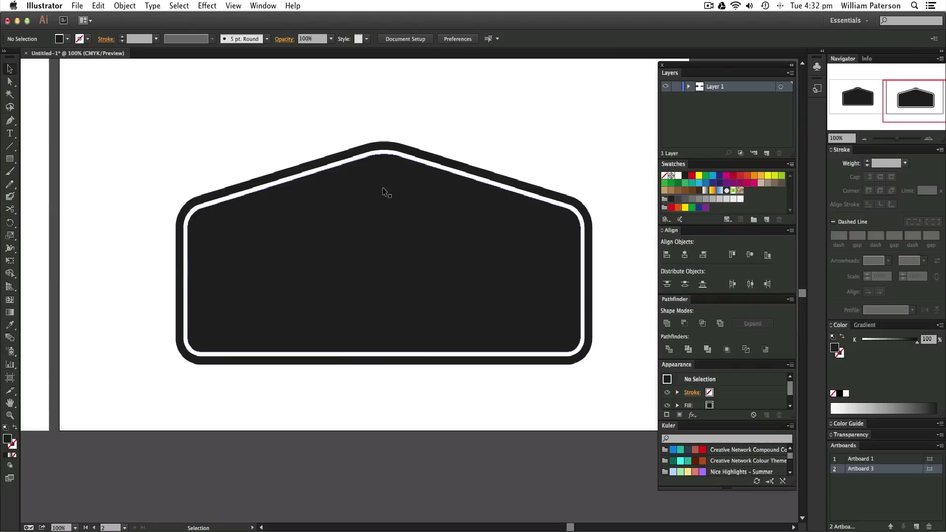
# Pull the dark inner panel away from its outline, undo the move, and select the outer frame to check the separated pieces
pyautogui.moveTo(422, 223); pyautogui.dragTo(376, 294)
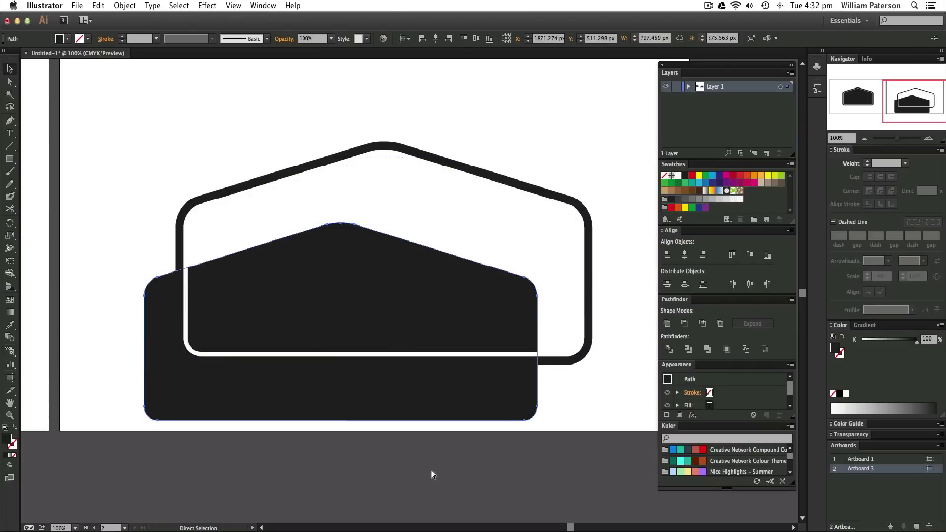
pyautogui.press('super+z')
pyautogui.click(434, 154)
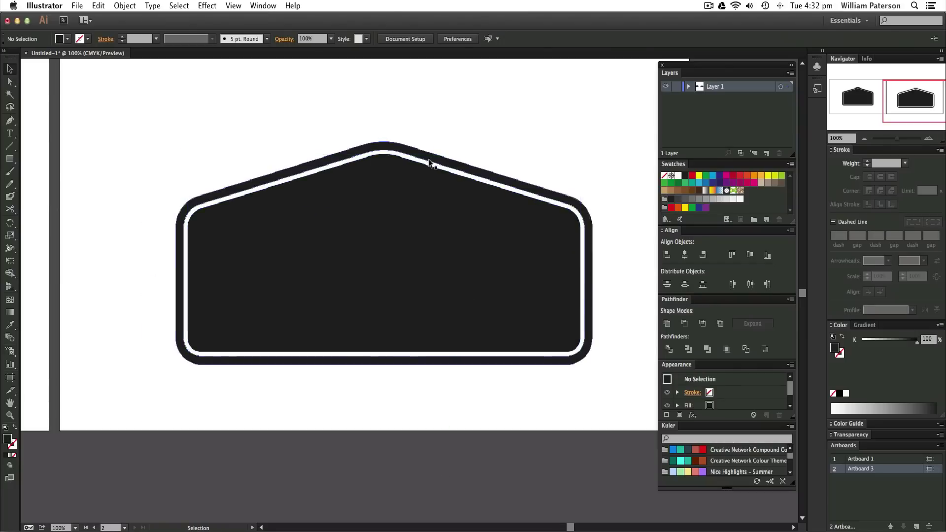
pyautogui.click(486, 261)
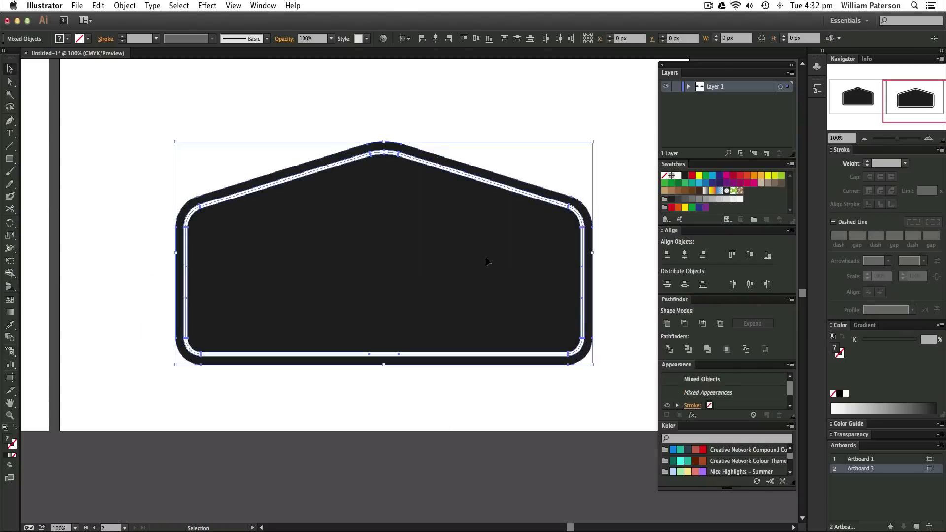
pyautogui.click(602, 131)
pyautogui.click(572, 205)
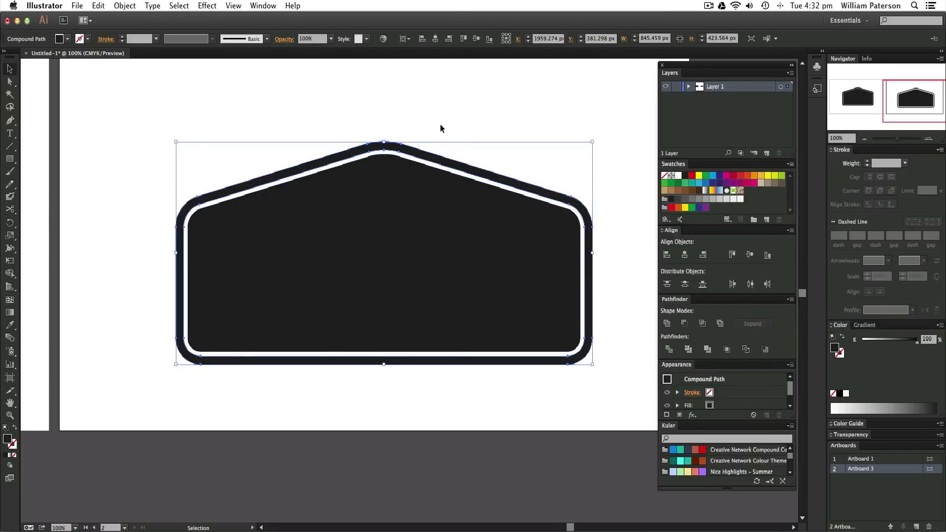
# Select both white border strips between the outer frame and the inner panel and fill them with yellow
pyautogui.moveTo(467, 97); pyautogui.dragTo(310, 262)
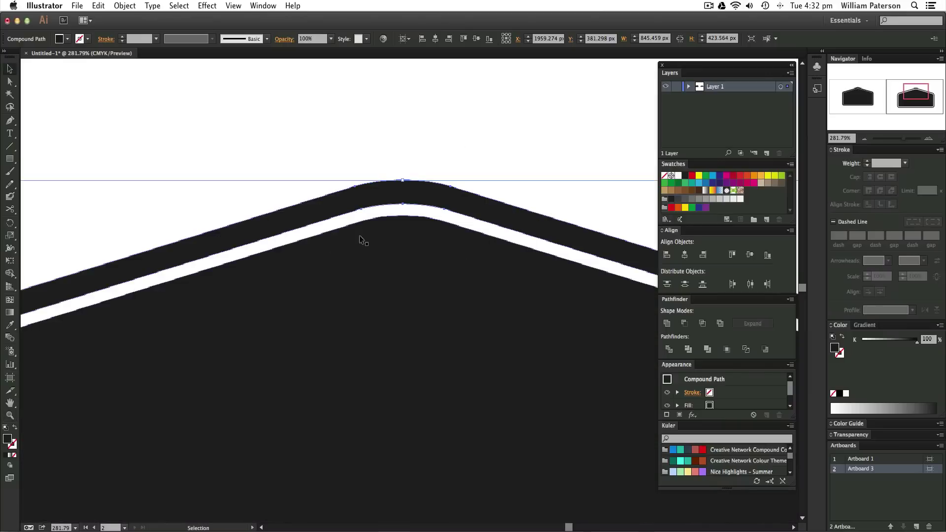
pyautogui.click(528, 140)
pyautogui.click(430, 212)
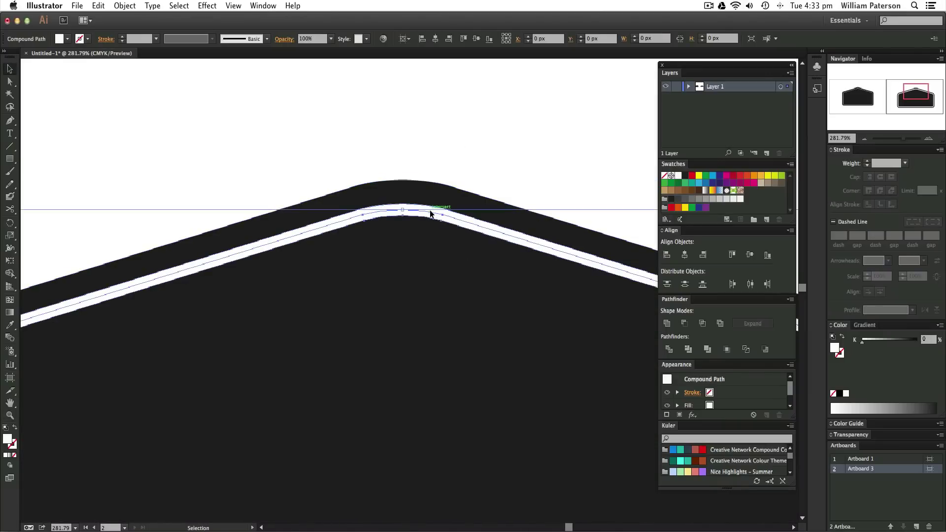
pyautogui.keyDown('shift'); pyautogui.click(467, 219); pyautogui.keyUp('shift')
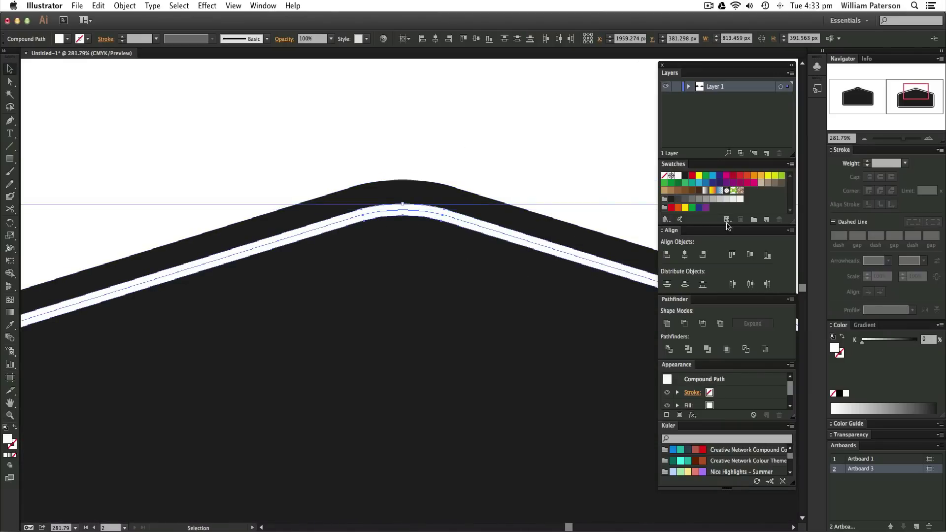
pyautogui.click(700, 176)
pyautogui.click(575, 156)
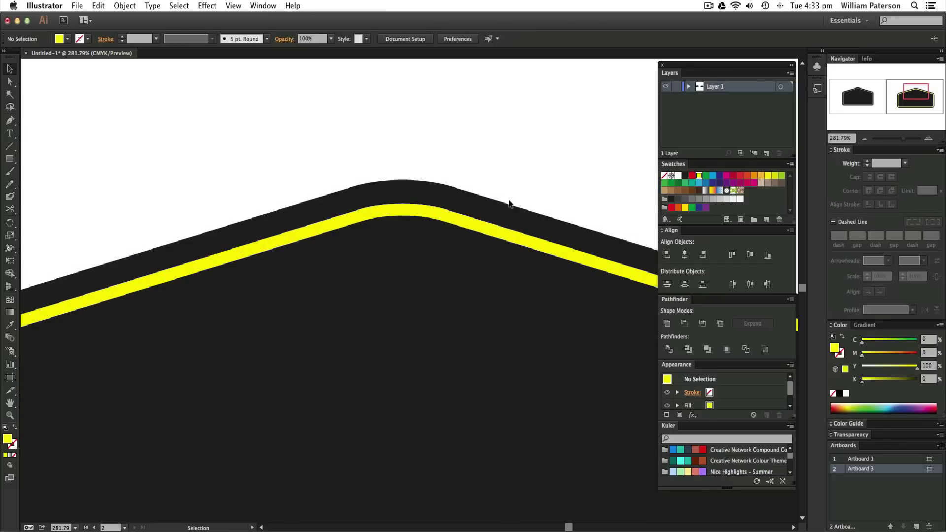
# Fill only the inner of the two border strips with the orange-red swatch and check it as a separate piece
pyautogui.click(487, 232)
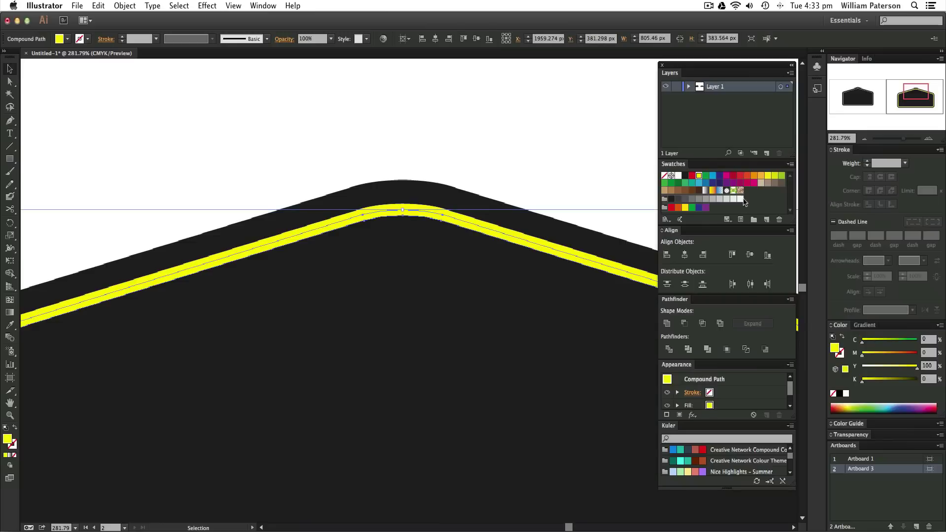
pyautogui.click(747, 176)
pyautogui.click(522, 173)
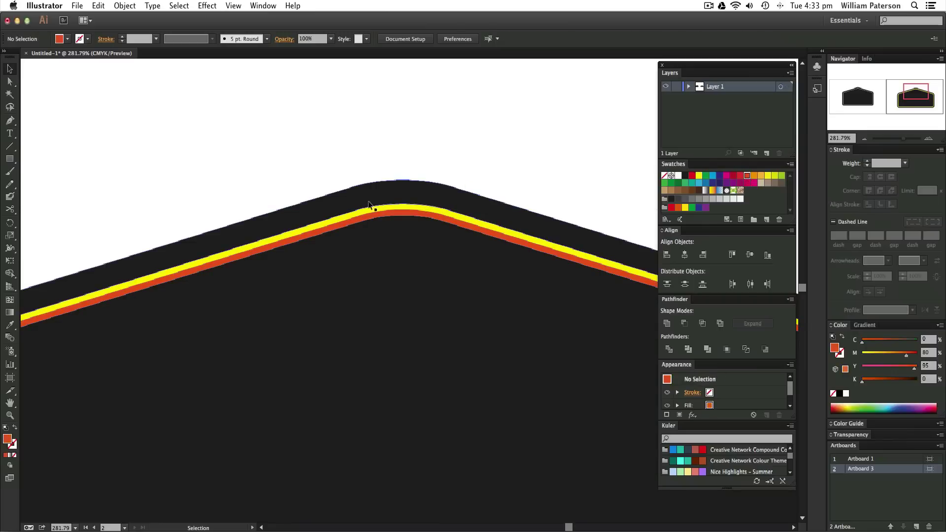
pyautogui.click(416, 212)
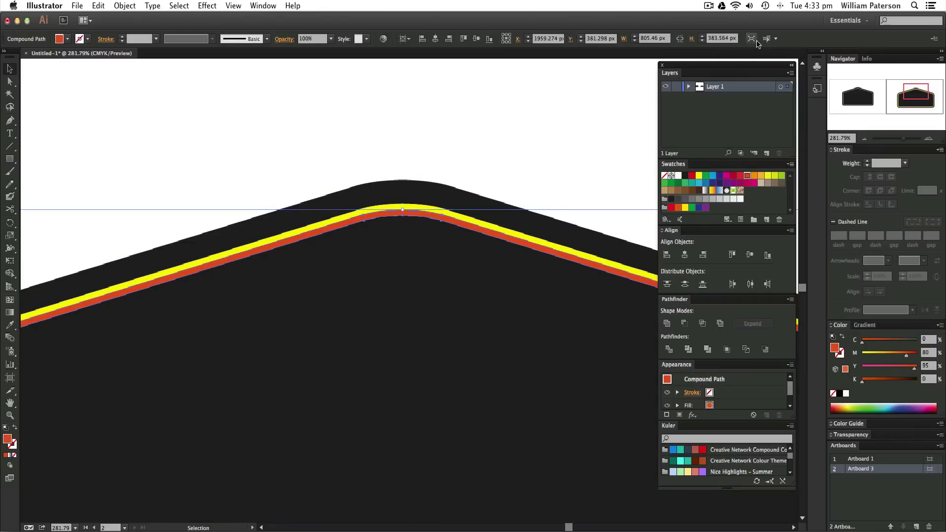
pyautogui.click(532, 127)
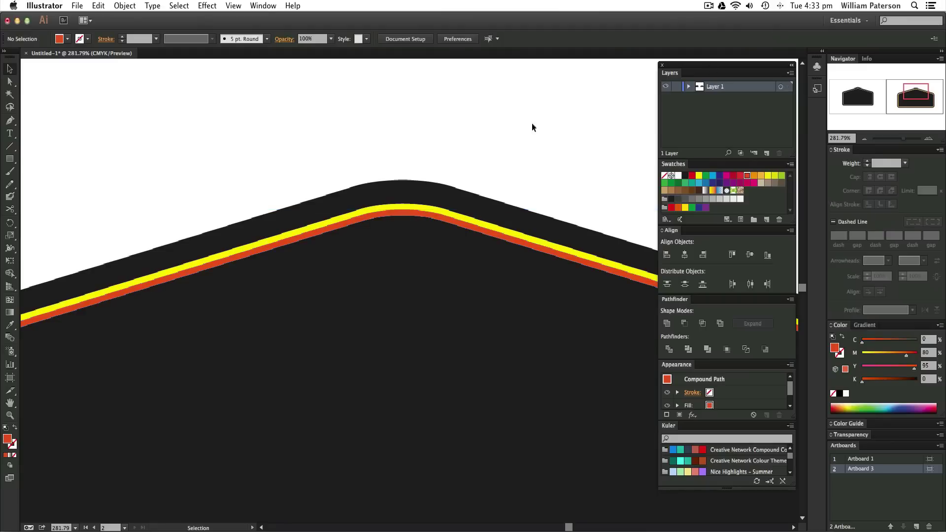
# Select the yellow and orange-red border strips together and delete them
pyautogui.click(442, 214)
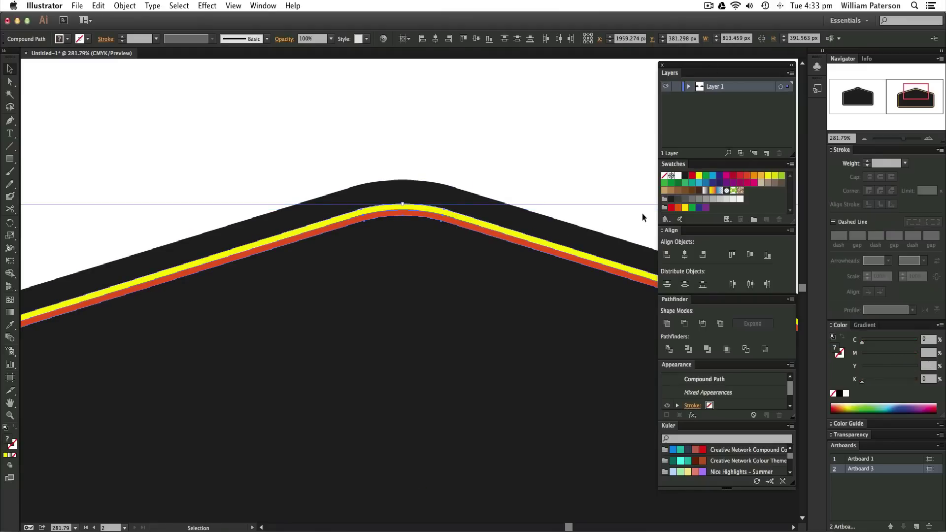
pyautogui.moveTo(445, 392); pyautogui.dragTo(349, 415)
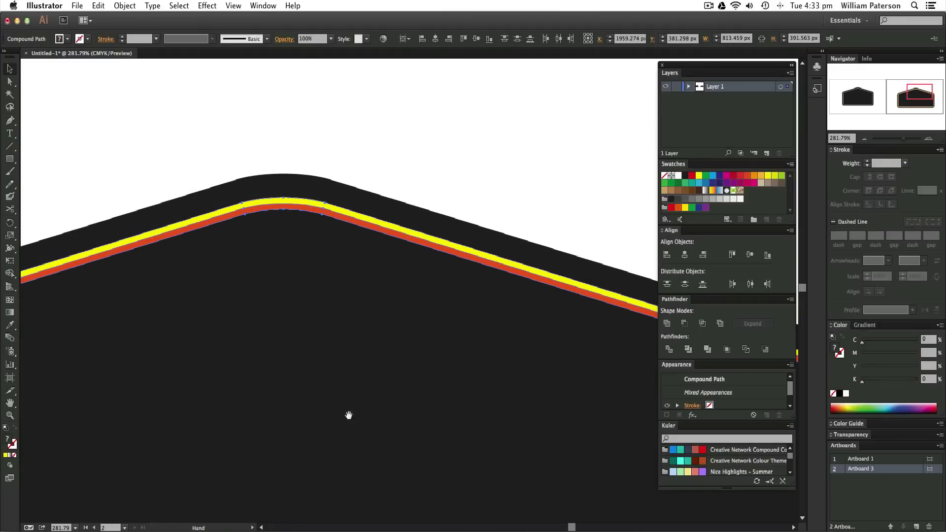
pyautogui.press('Delete')
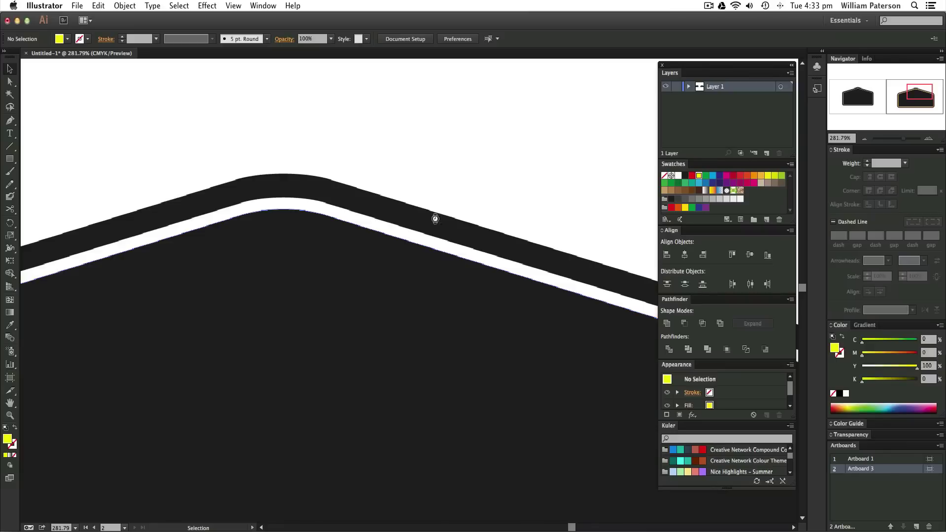
pyautogui.press('super+0')
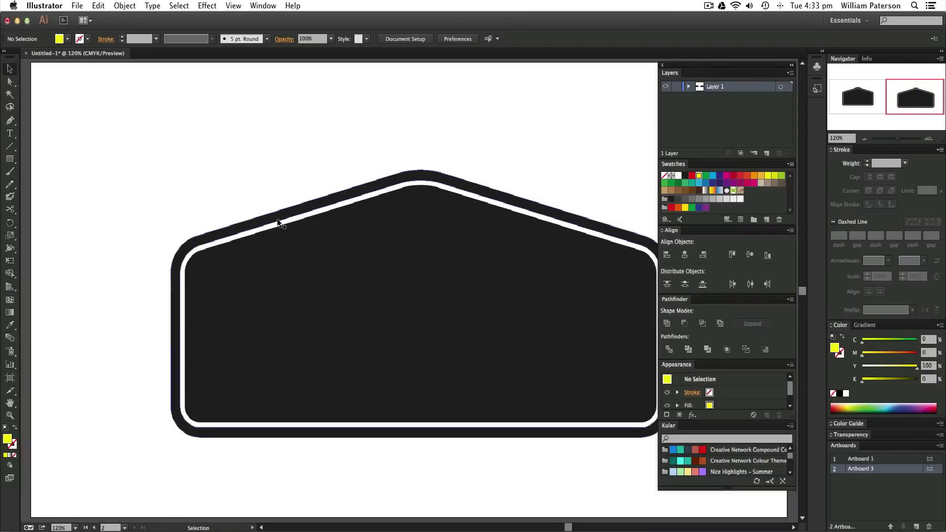
# Select the inner panel and the outer frame in turn to check the remaining badge pieces
pyautogui.click(371, 190)
pyautogui.click(366, 213)
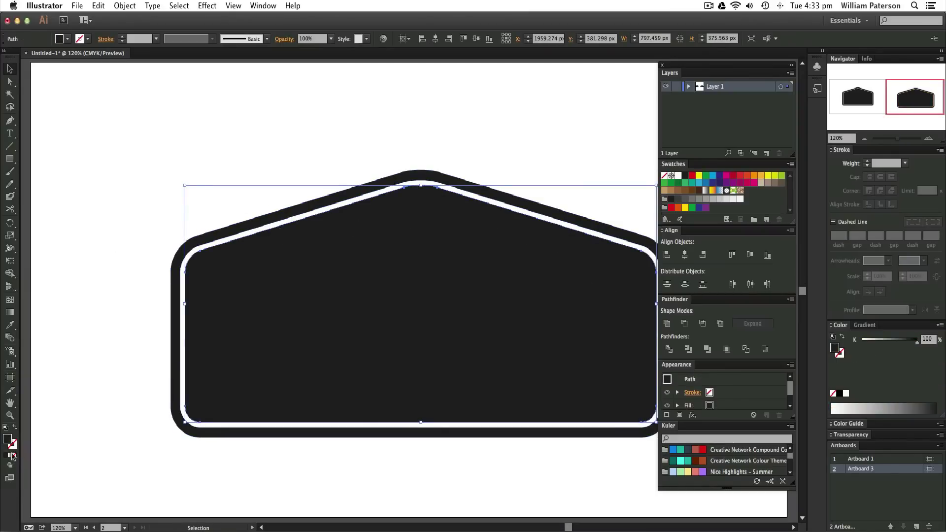
pyautogui.press('x')
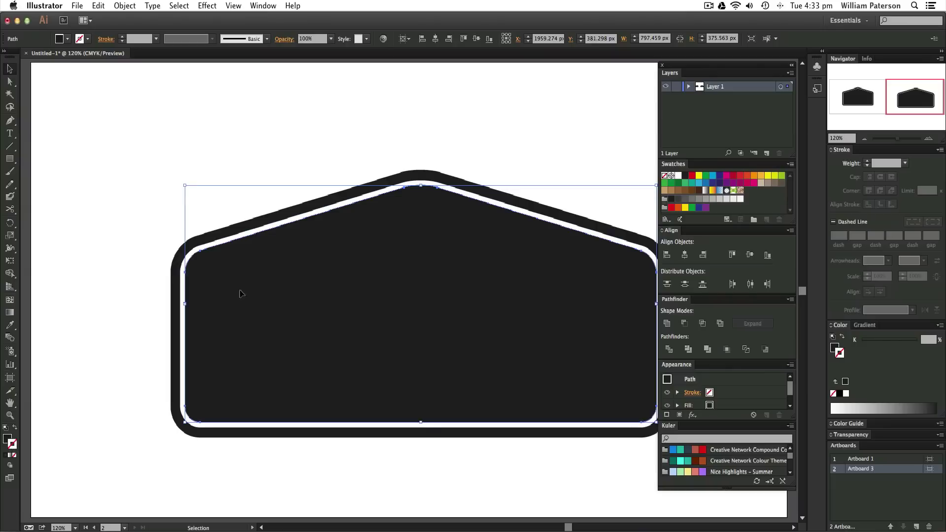
pyautogui.click(330, 195)
# Select the frame and inner panel together, group them, and scale the badge up about its centre to about 1049 × 526 px
pyautogui.press('a')
pyautogui.press('super+minus')
pyautogui.press('super+minus')
pyautogui.press('super+minus')
pyautogui.press('super+minus')
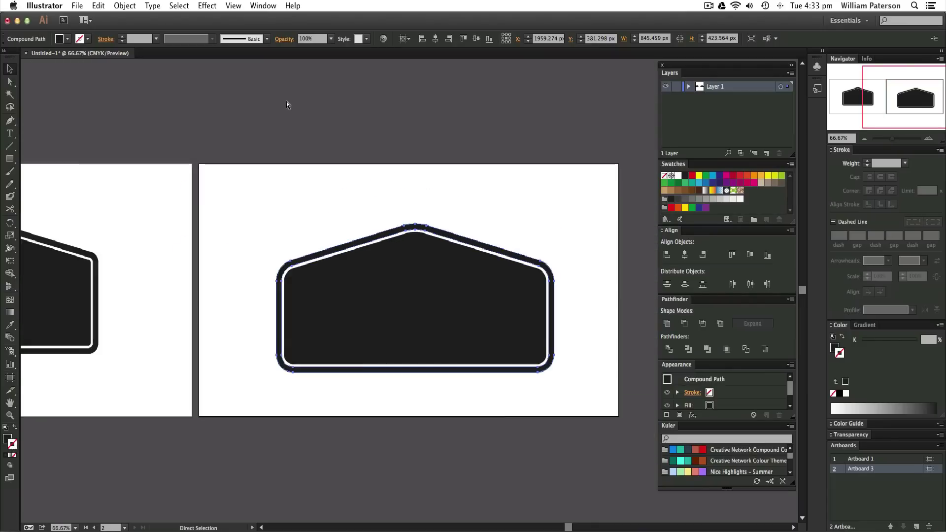
pyautogui.press('super+equal')
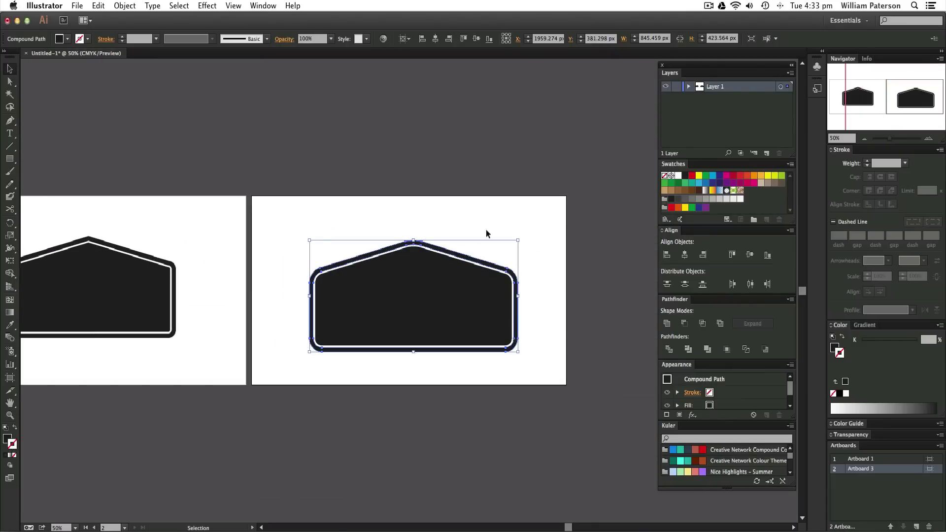
pyautogui.moveTo(512, 206); pyautogui.dragTo(446, 301)
pyautogui.moveTo(519, 242)
pyautogui.mouseDown()
pyautogui.moveTo(545, 213)
pyautogui.moveTo(486, 306)
pyautogui.moveTo(543, 228)
pyautogui.moveTo(530, 232)
pyautogui.mouseUp()
pyautogui.press('super+g')
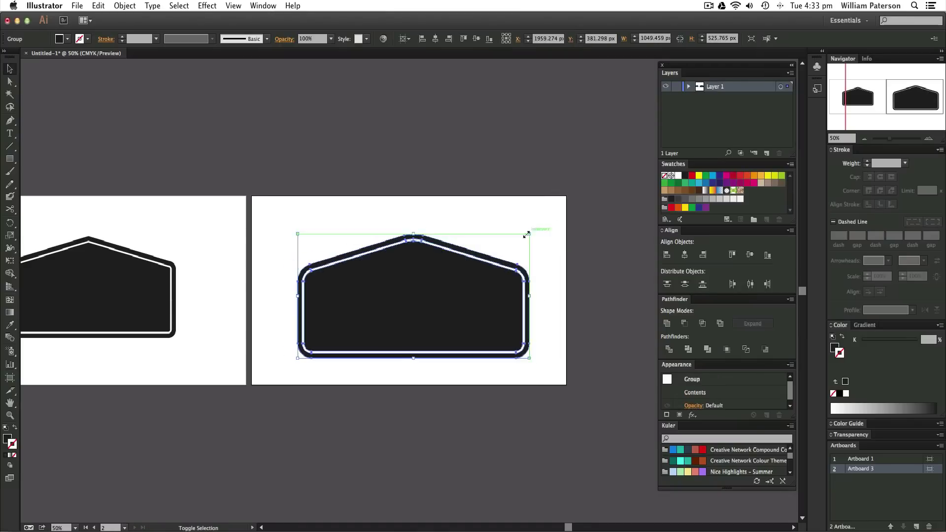
# Add a short text object inside the badge, enlarge it to about 81 pt near the badge's middle, and deselect it
pyautogui.press('t')
pyautogui.click(349, 316)
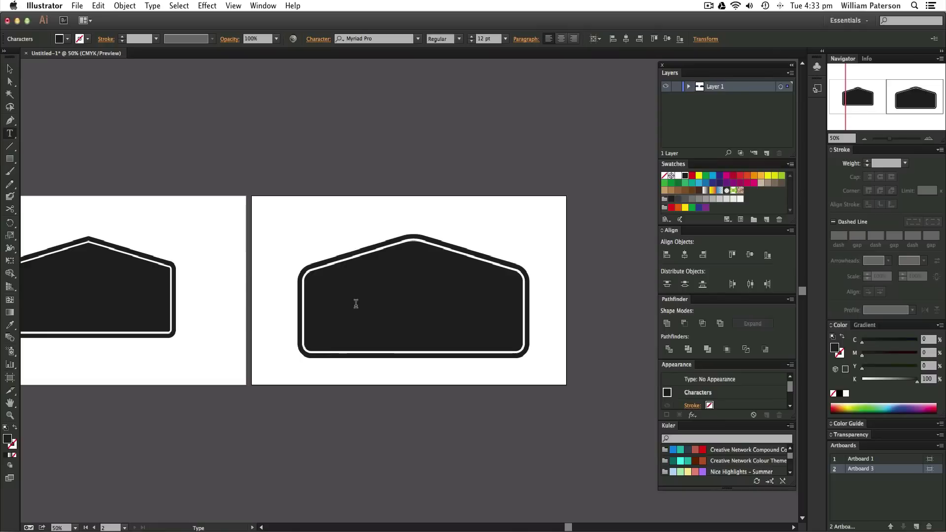
pyautogui.write('C')
pyautogui.press('super+t')
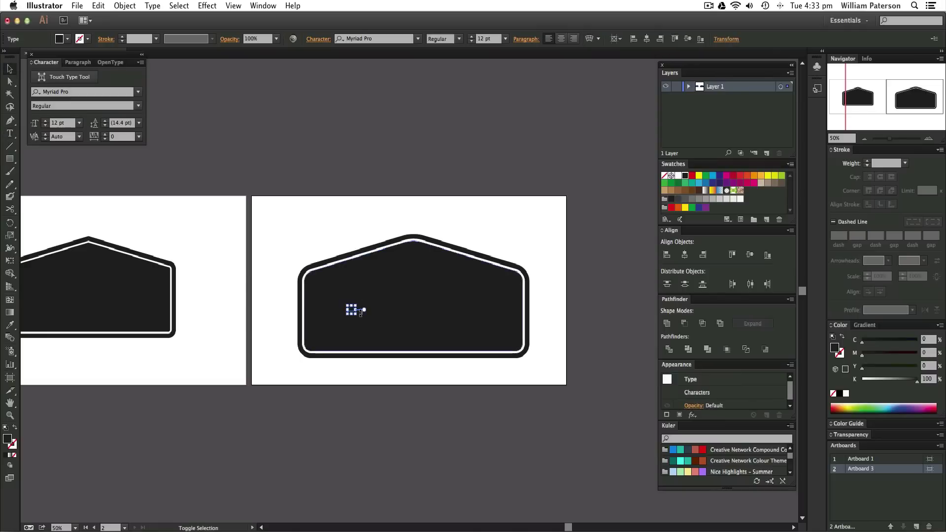
pyautogui.moveTo(356, 315); pyautogui.dragTo(416, 305)
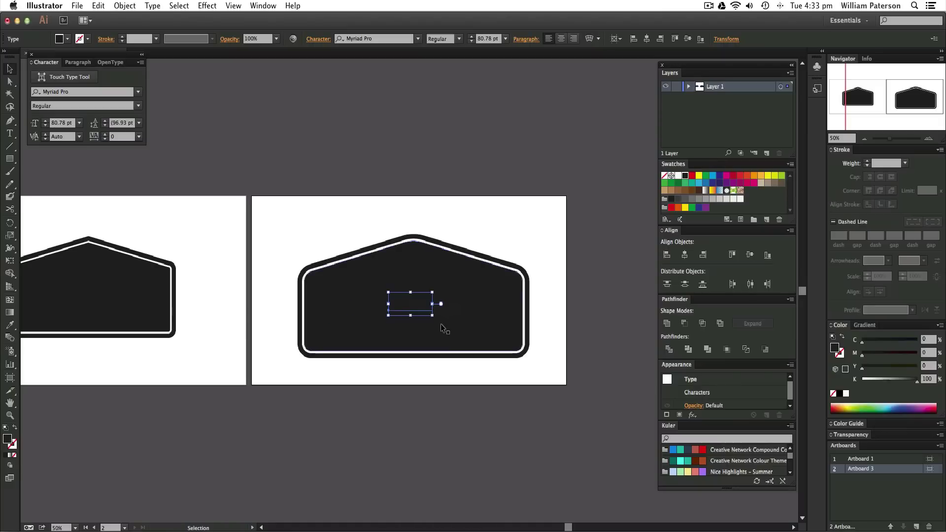
pyautogui.click(360, 191)
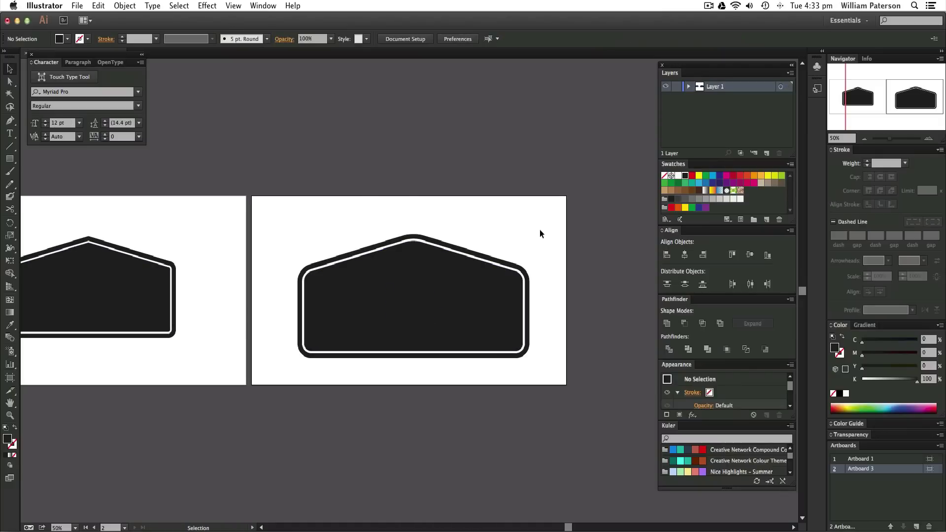